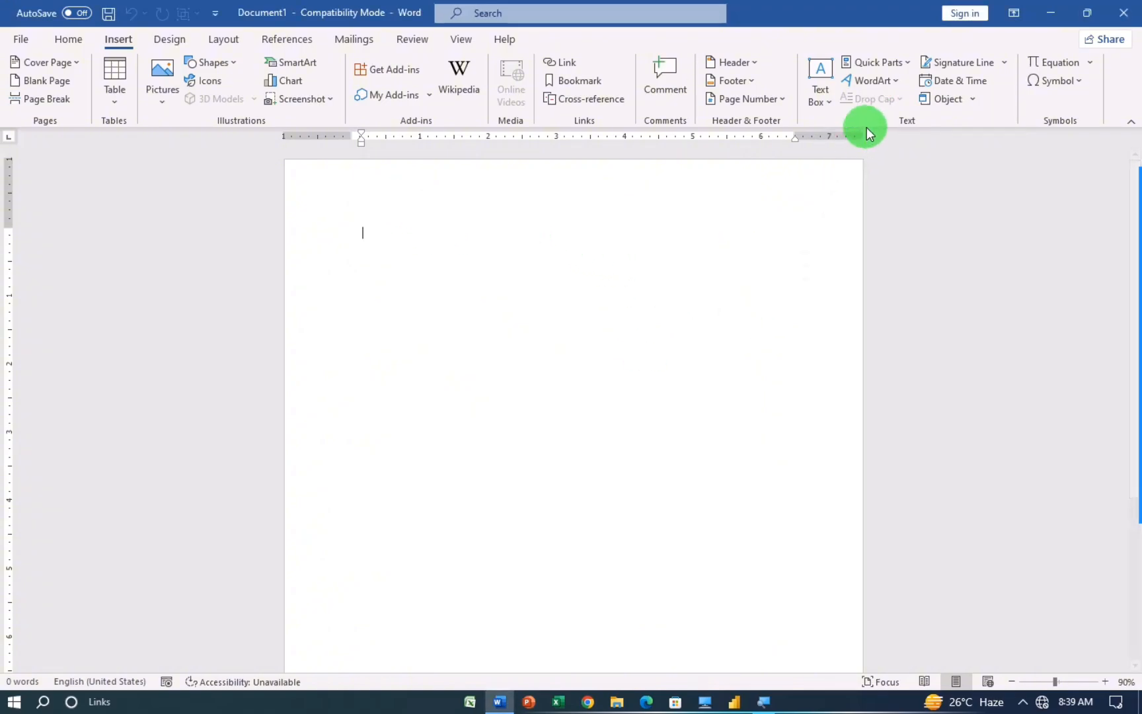
Step: Generate sample paragraphs with =rand() and select all the generated text
text(=r)
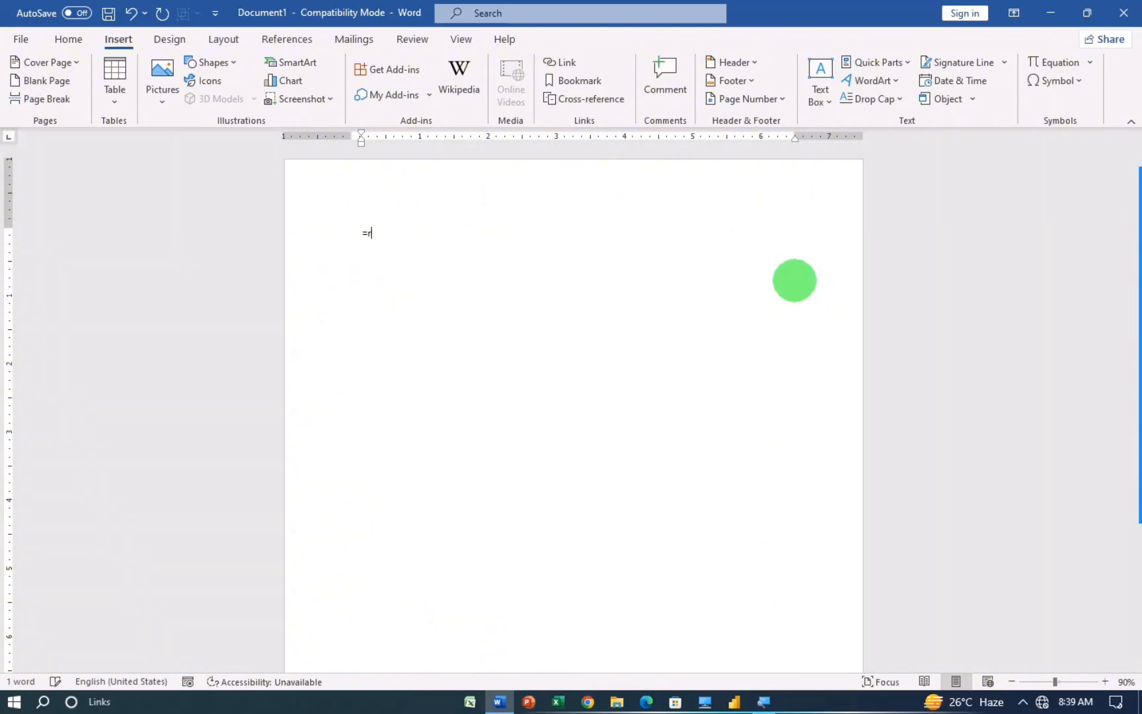
text(and())
key(Return)
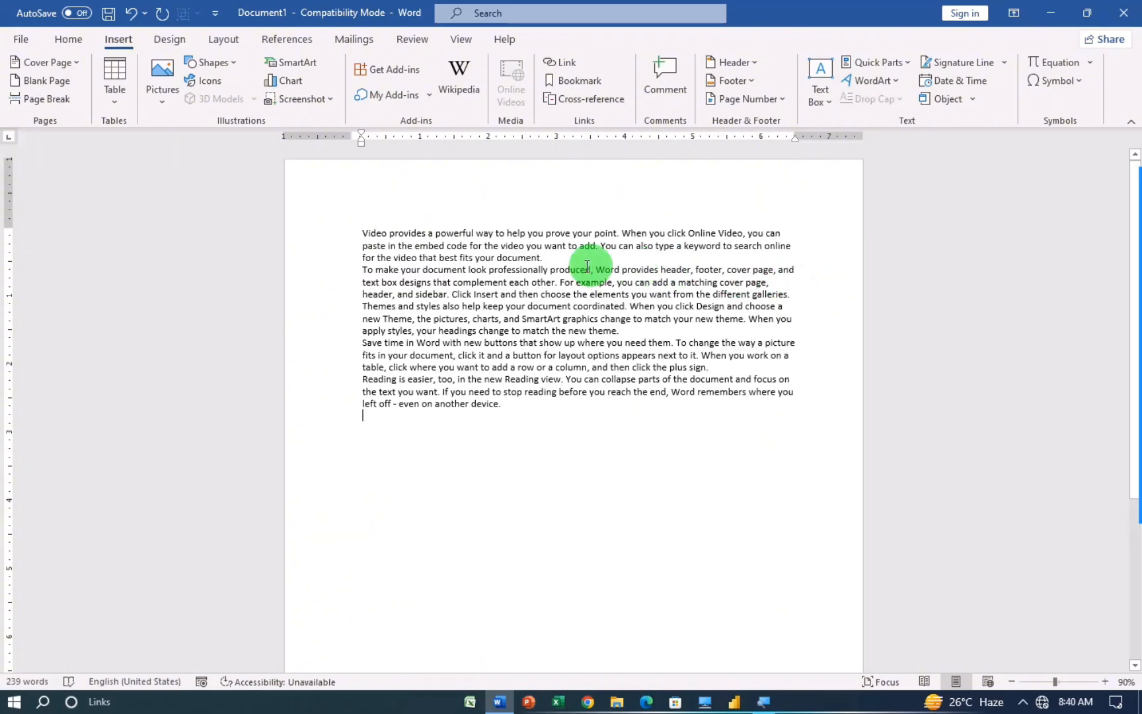
drag(334, 230, 613, 501)
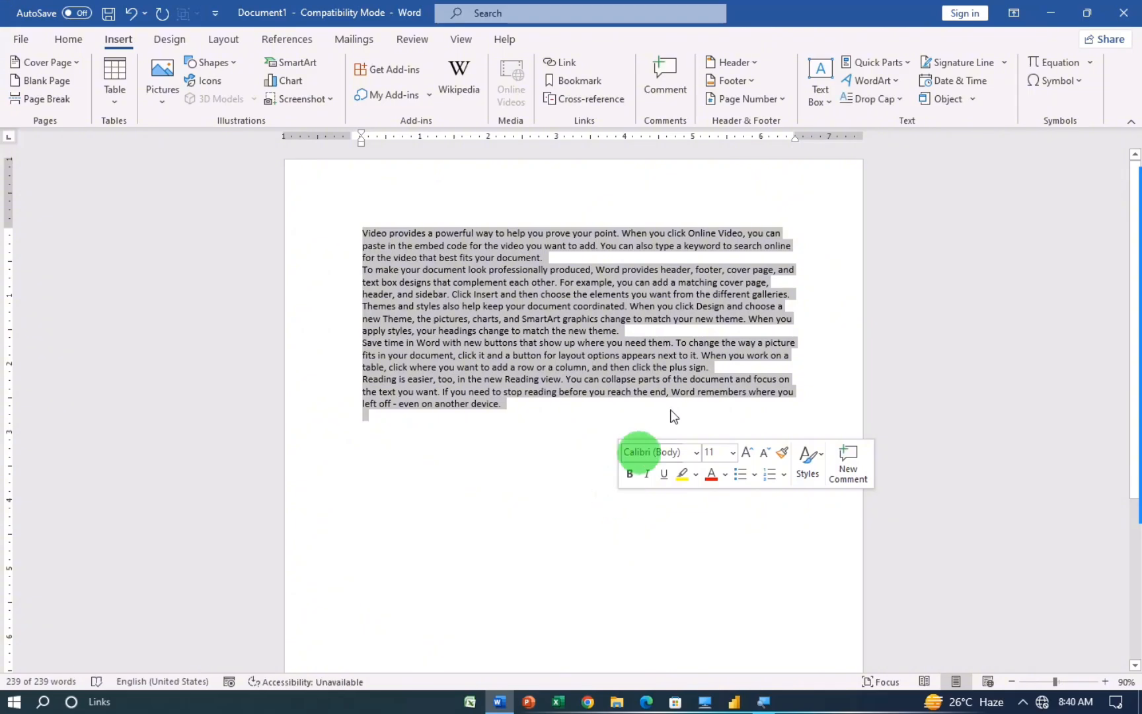
Step: Apply 2.0 line spacing to the selected sample paragraphs
click(67, 39)
click(465, 94)
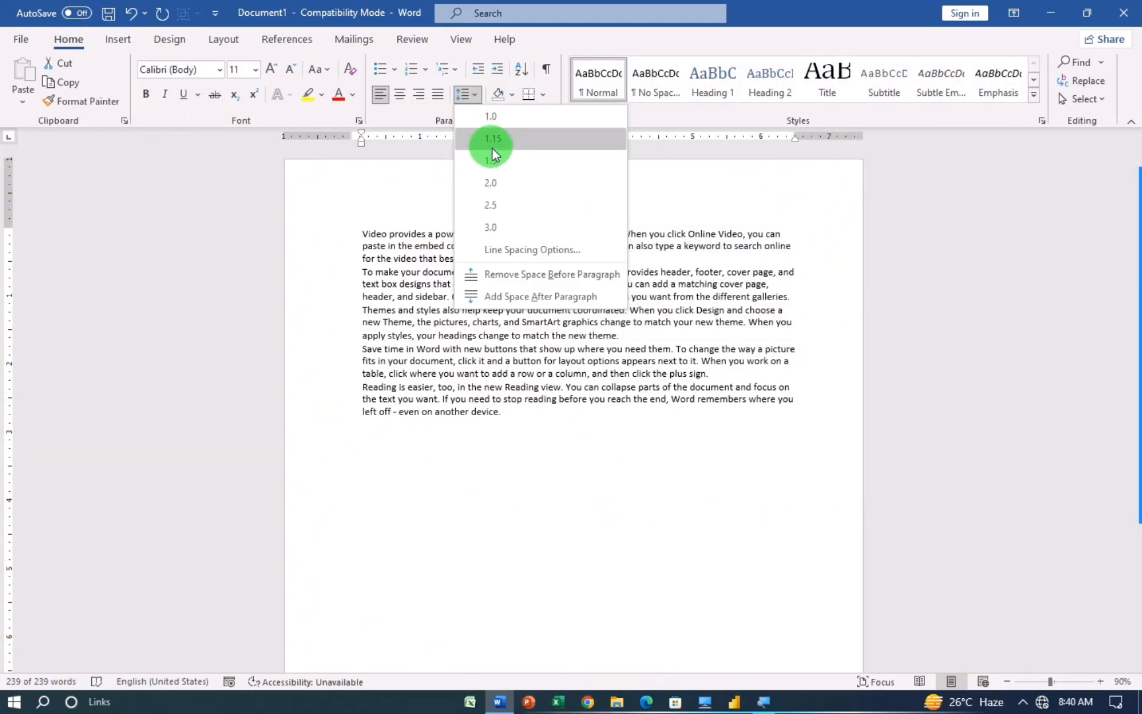
click(489, 186)
click(798, 371)
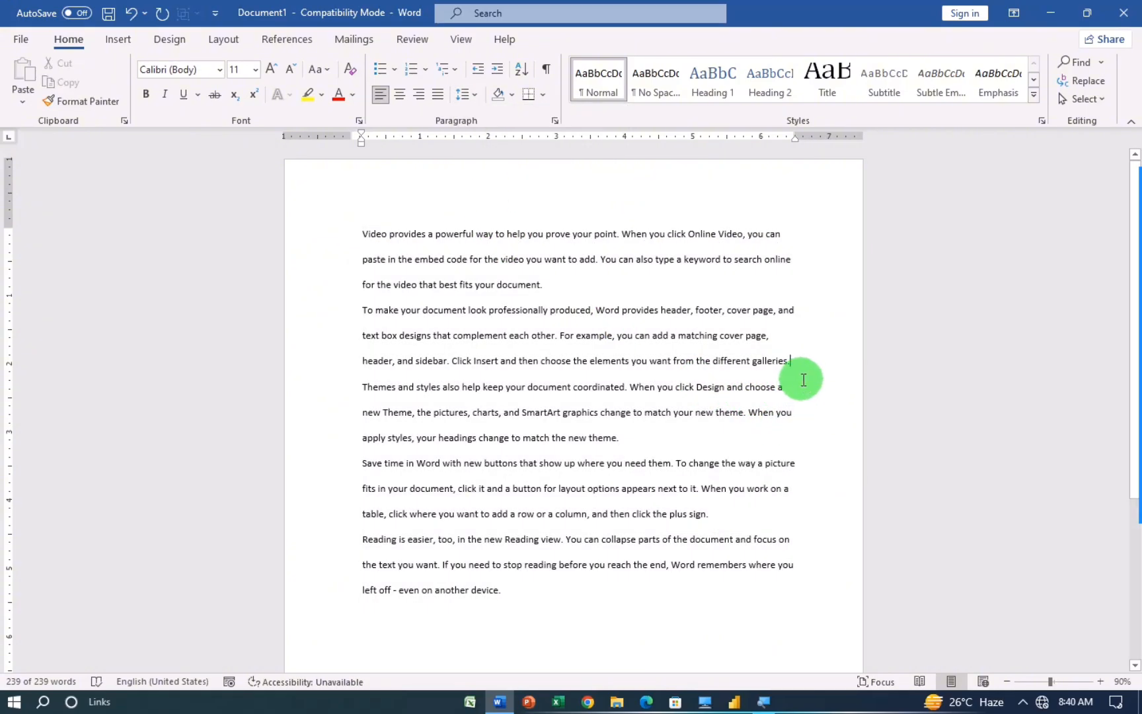
click(119, 42)
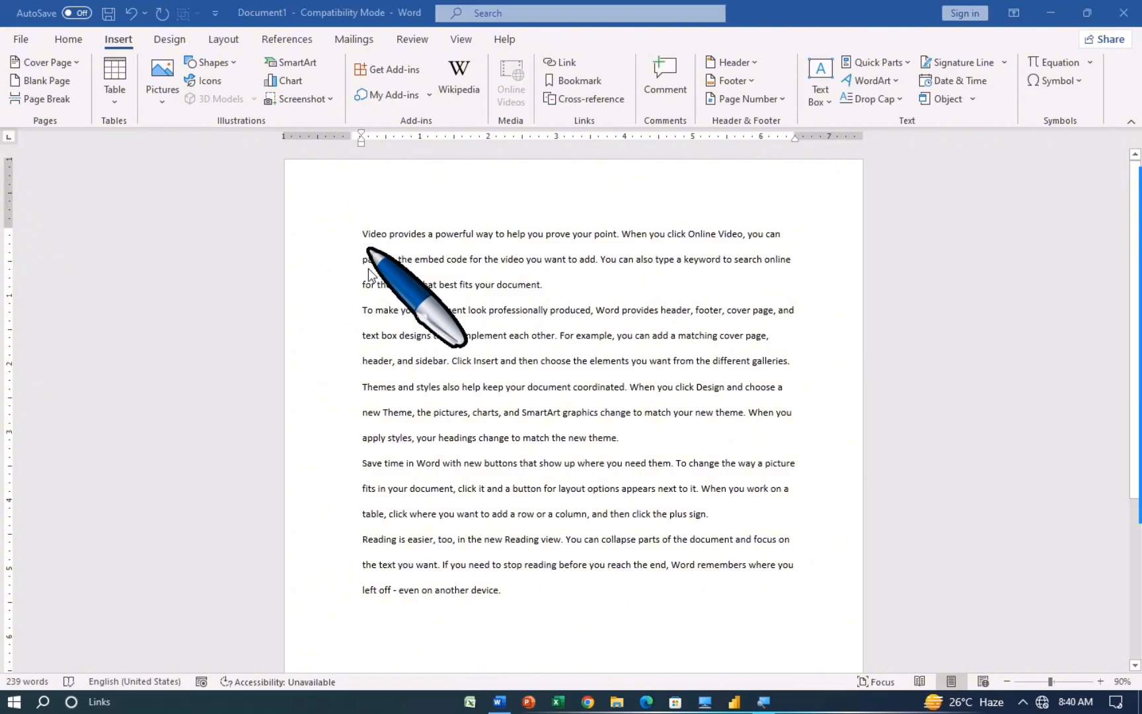
Step: Open the Drop Cap choices for the first paragraph's opening word 'Video'
click(898, 101)
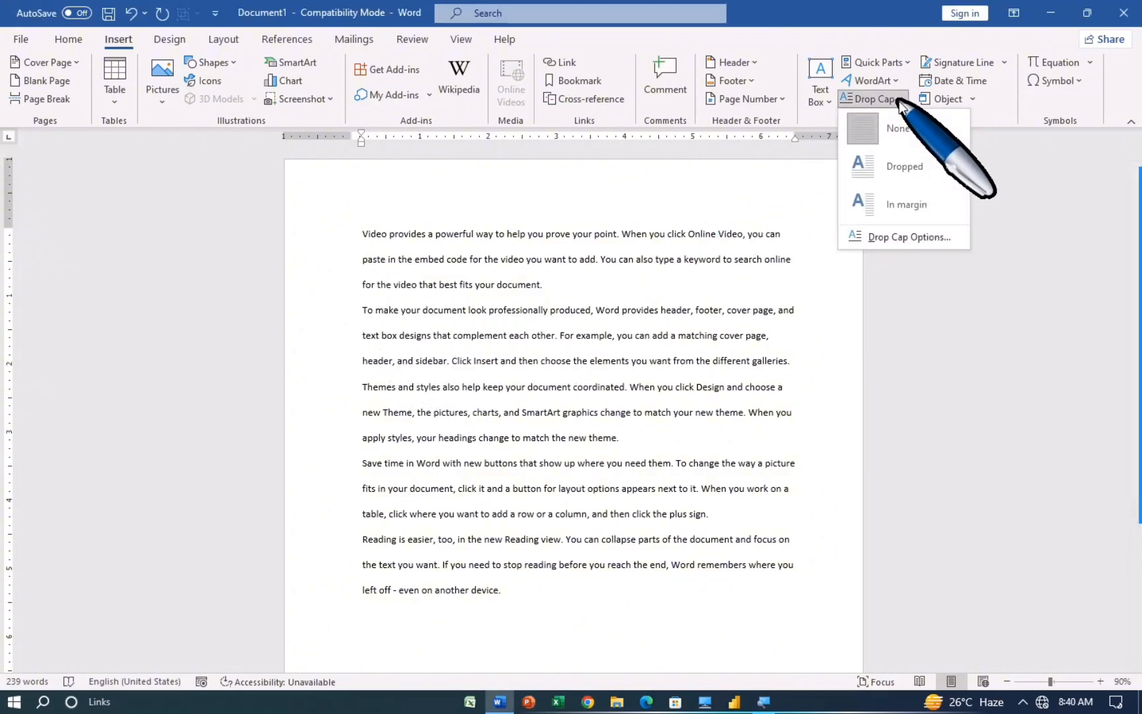
click(365, 236)
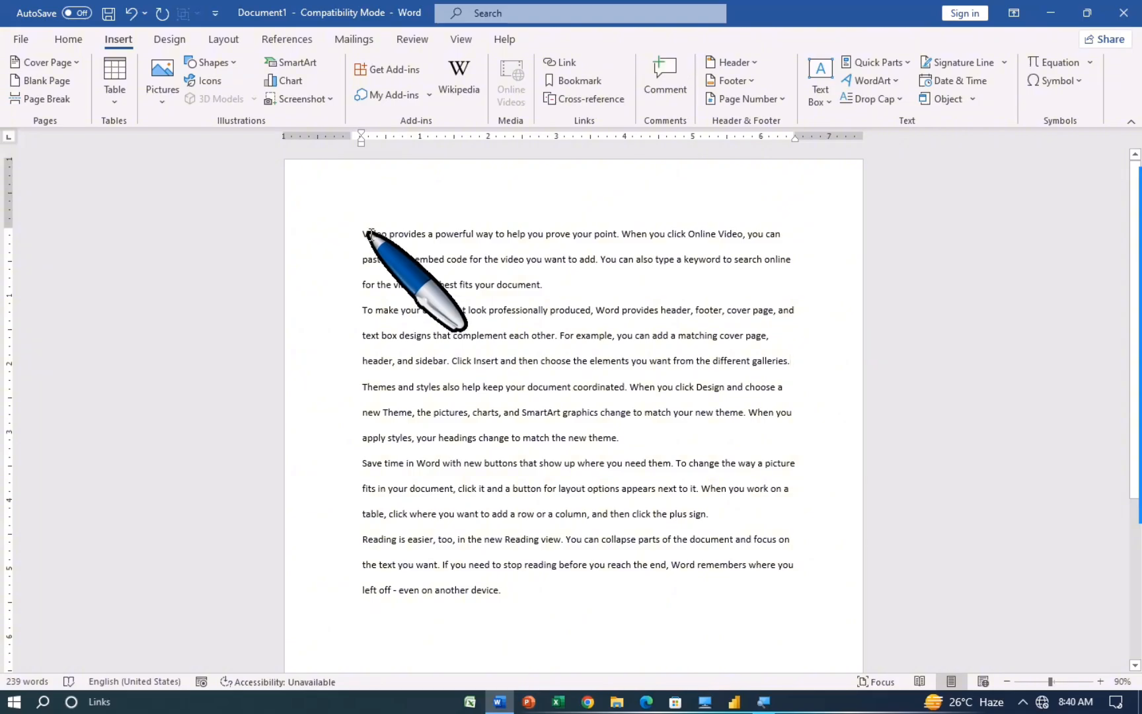
double_click(368, 235)
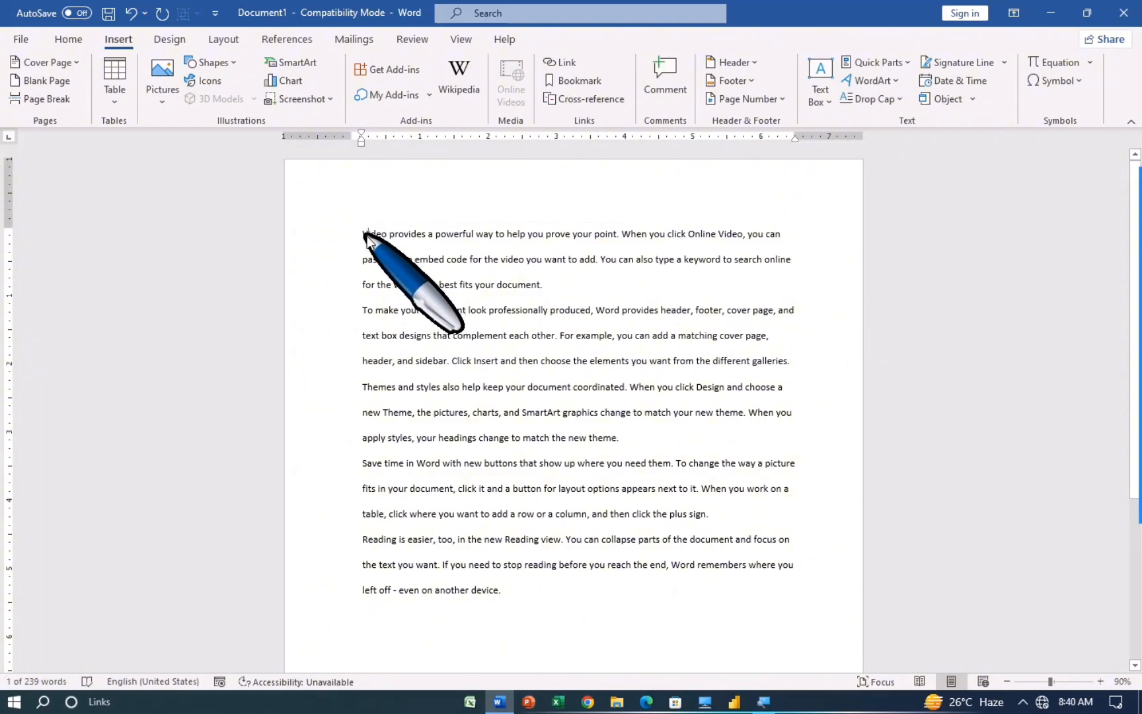
click(367, 235)
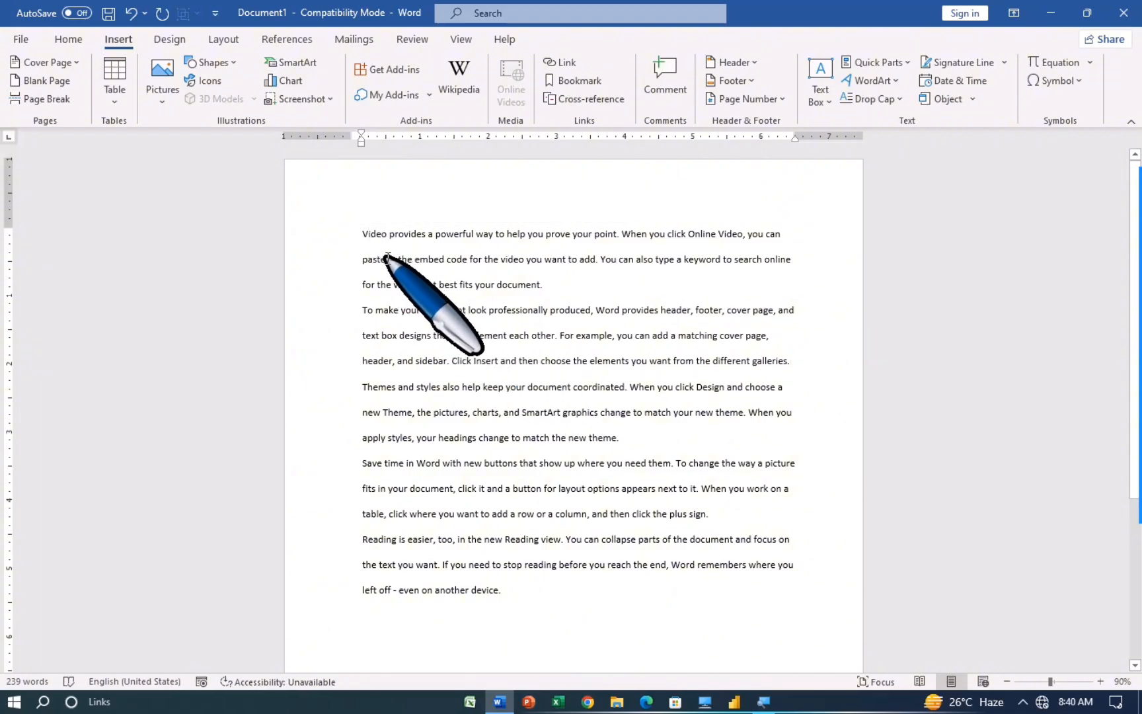
click(900, 99)
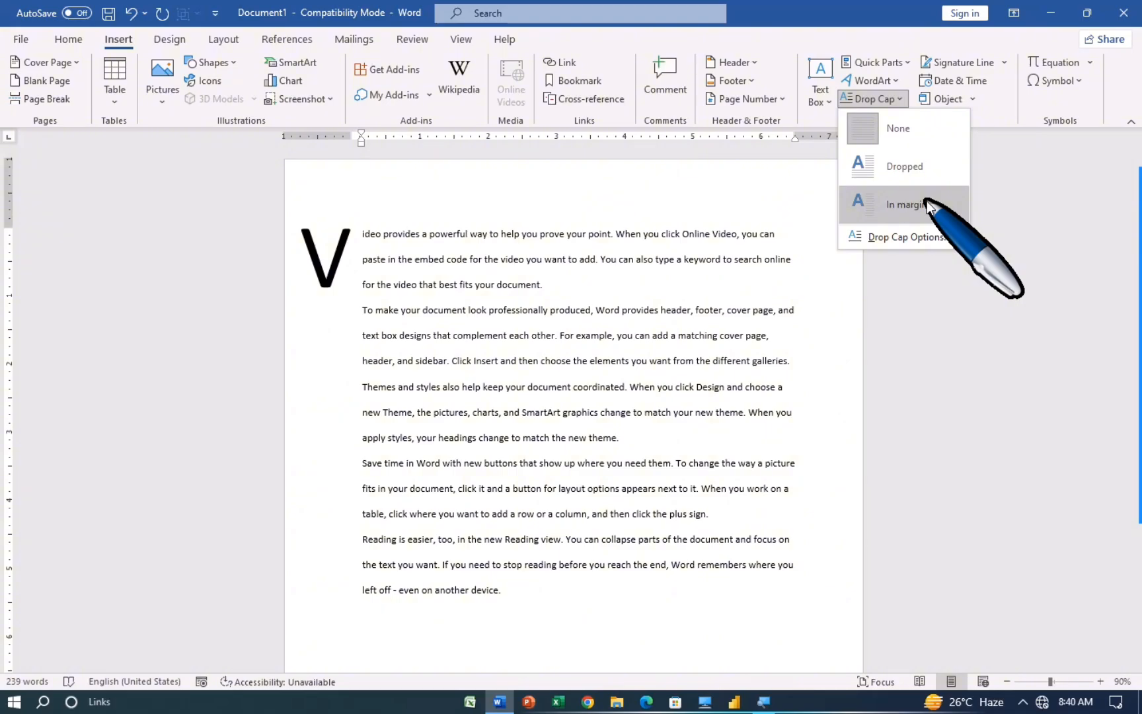
Step: Make the first letter a Dropped capital in Arial Black, four lines tall
click(931, 236)
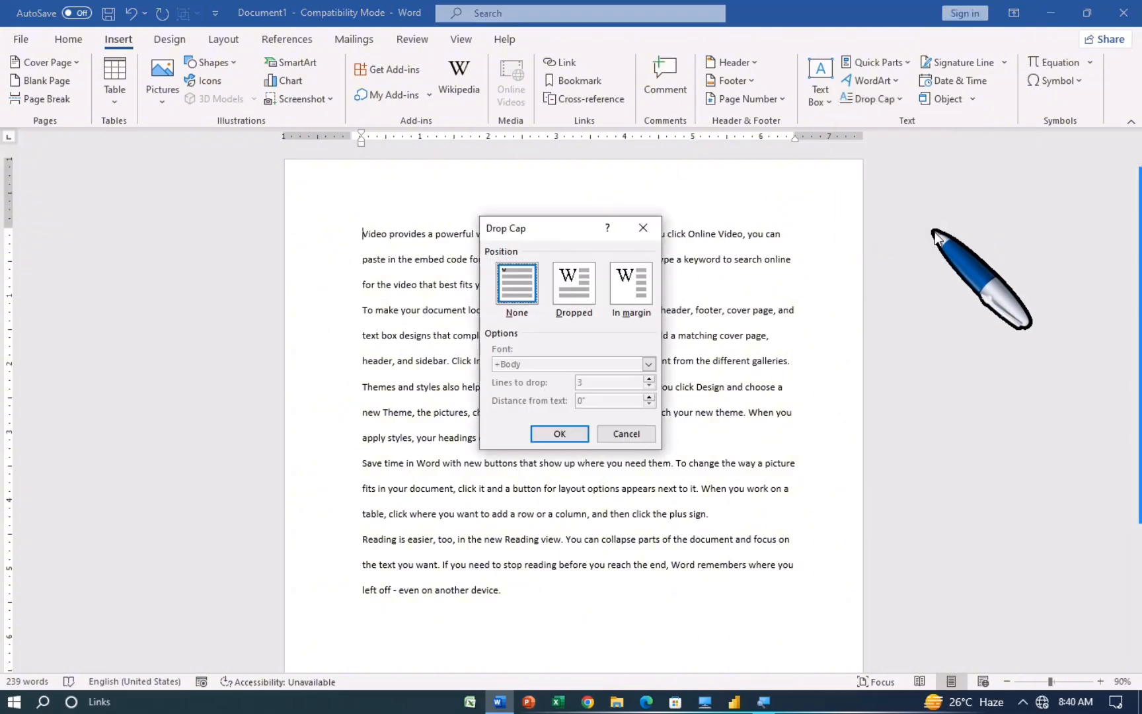
click(584, 290)
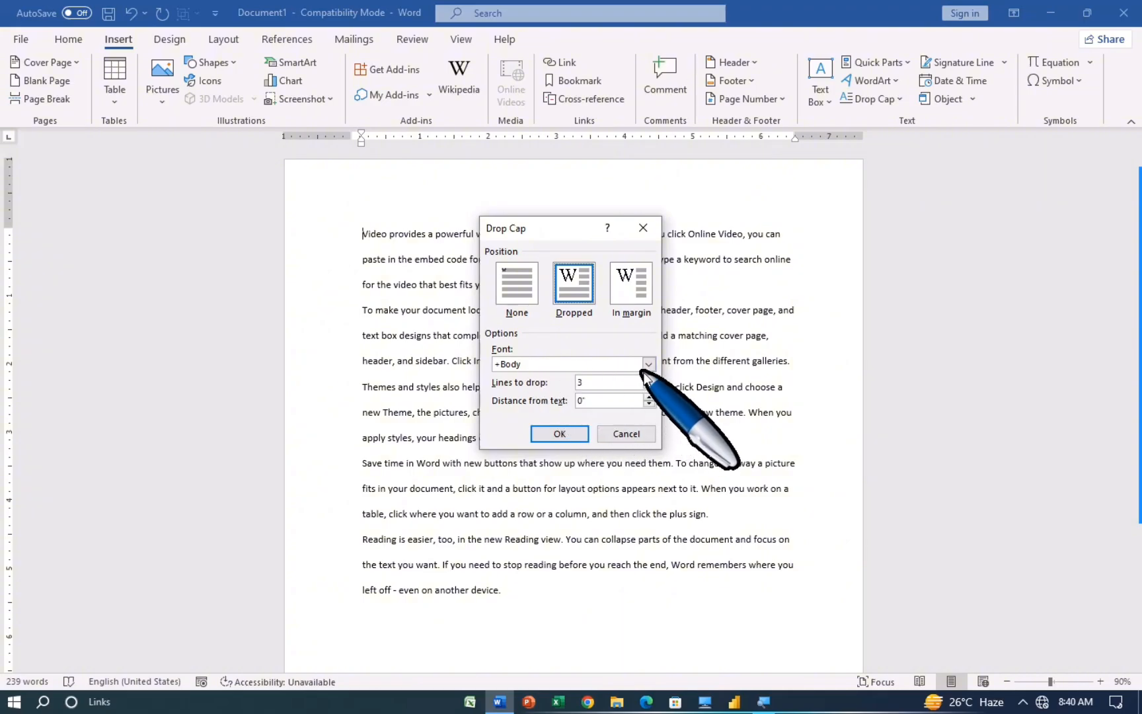
click(648, 363)
scroll(608, 404, down, 2)
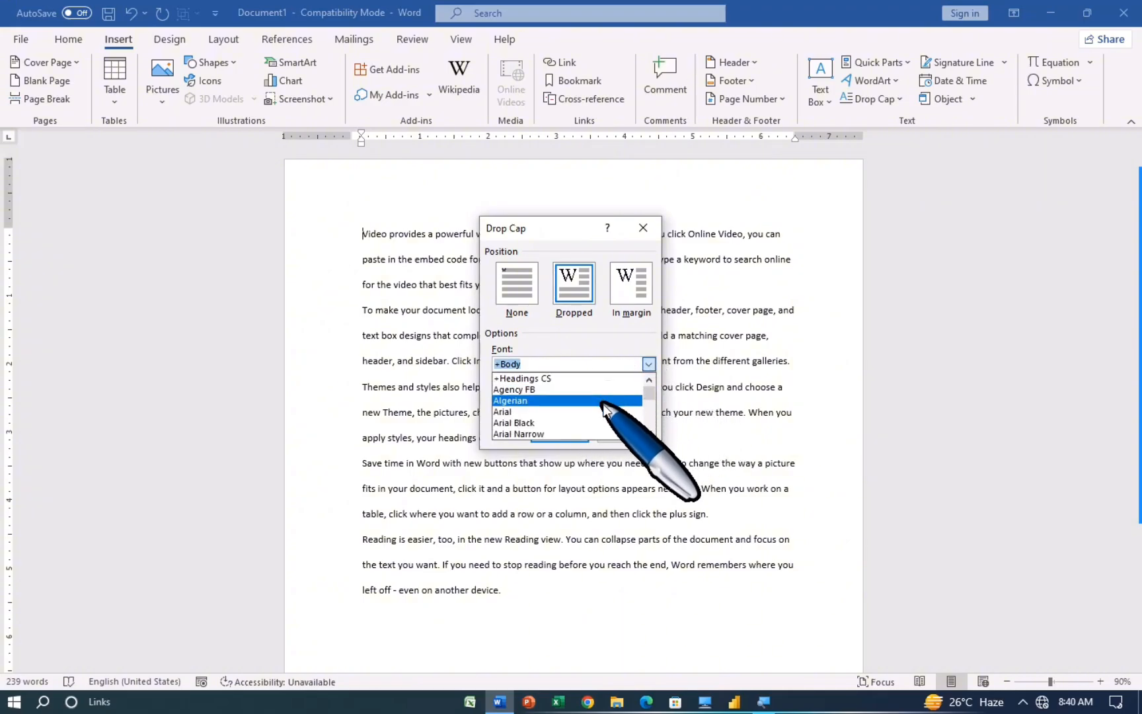
click(582, 390)
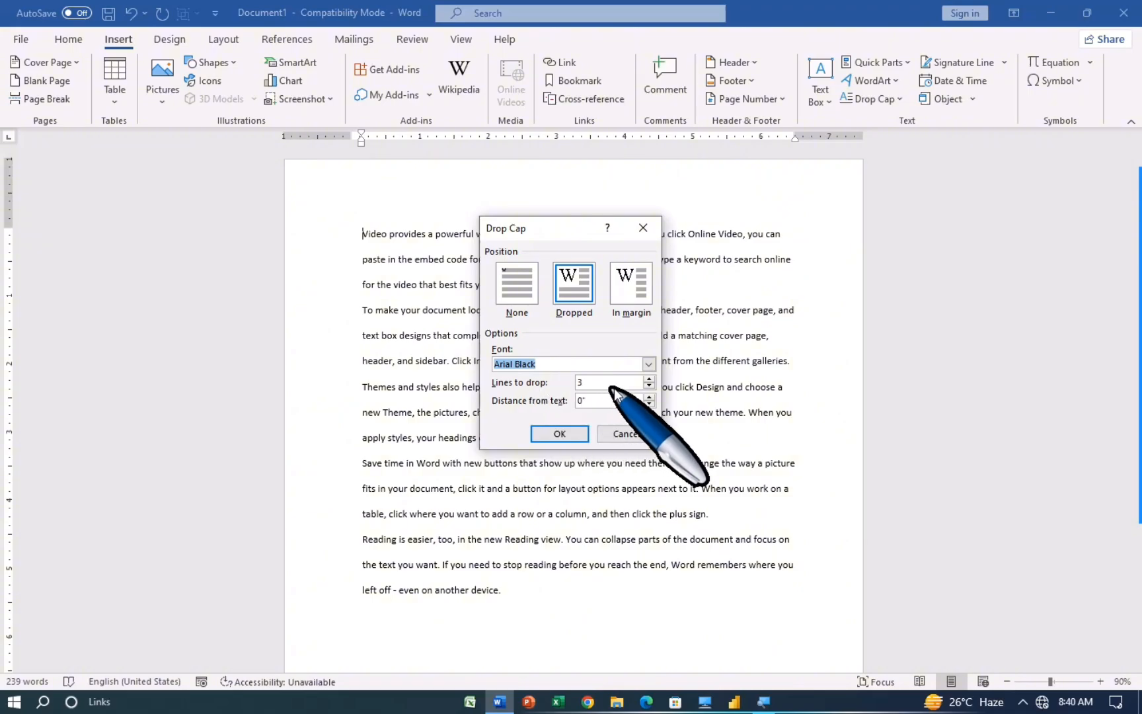
click(648, 379)
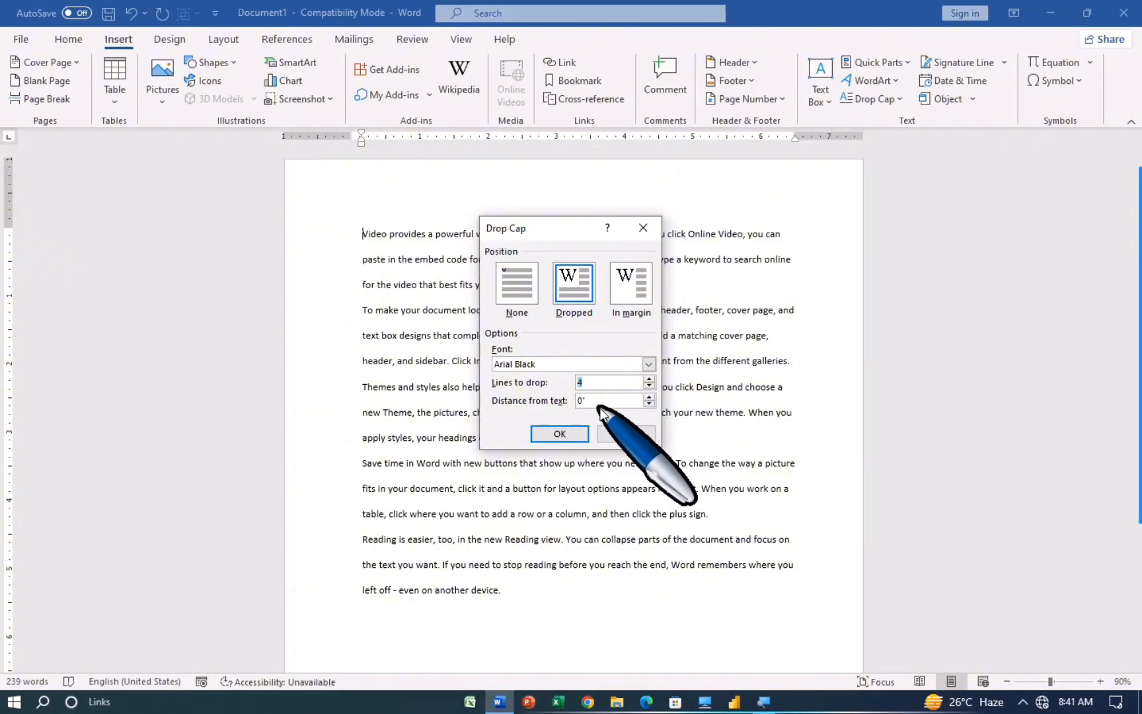
click(561, 435)
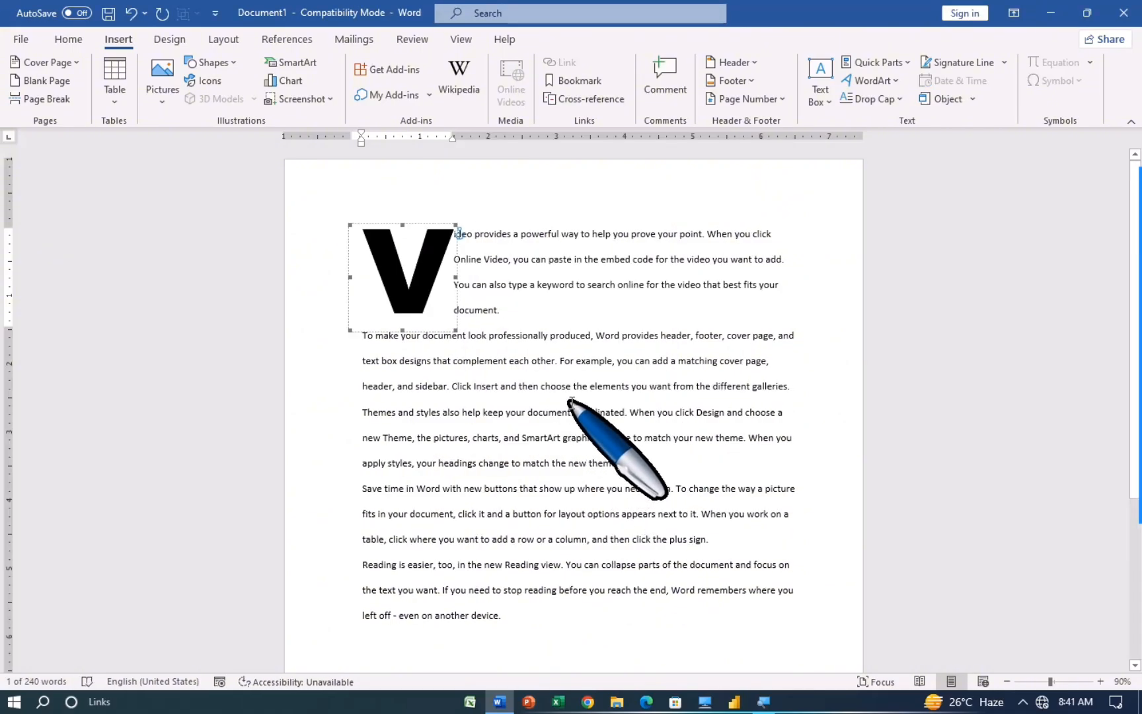
click(570, 399)
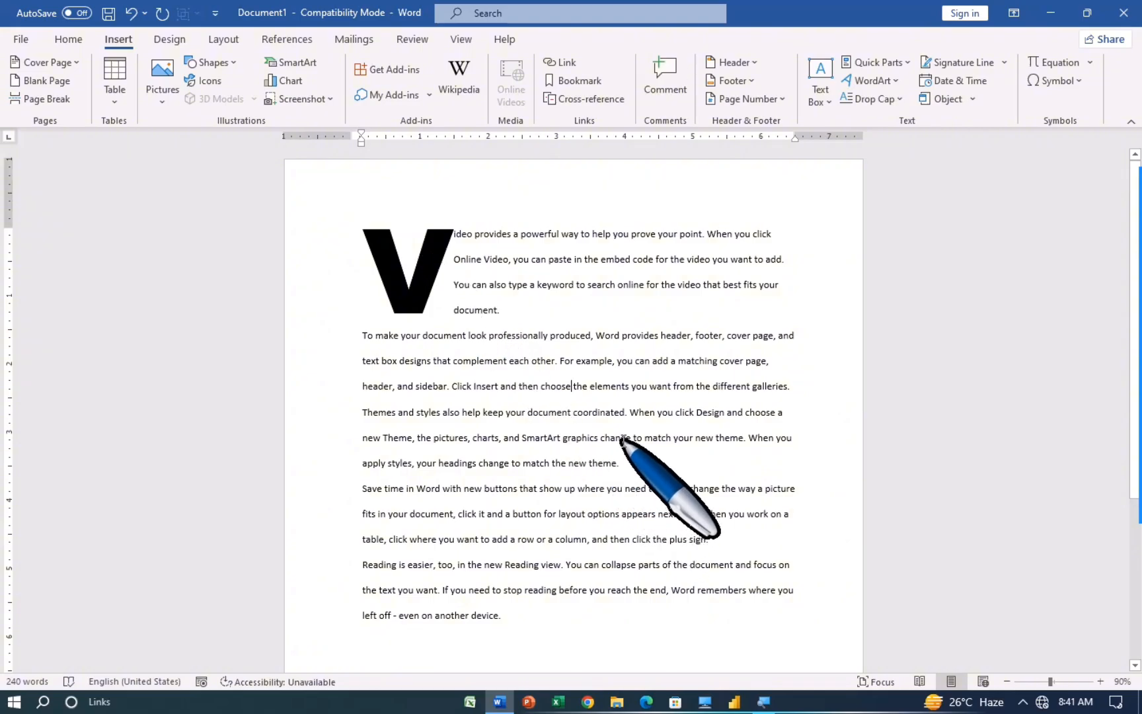
Step: Undo the drop cap so the first paragraph starts with plain 'Video' again
click(413, 279)
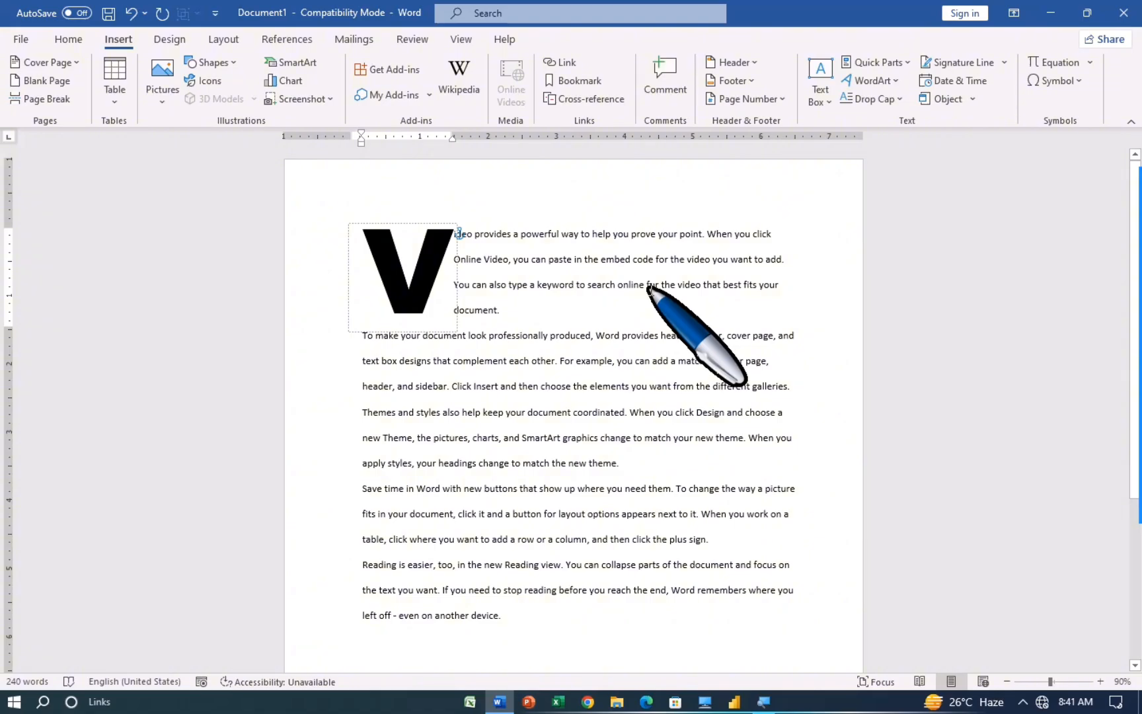
key(ctrl+z)
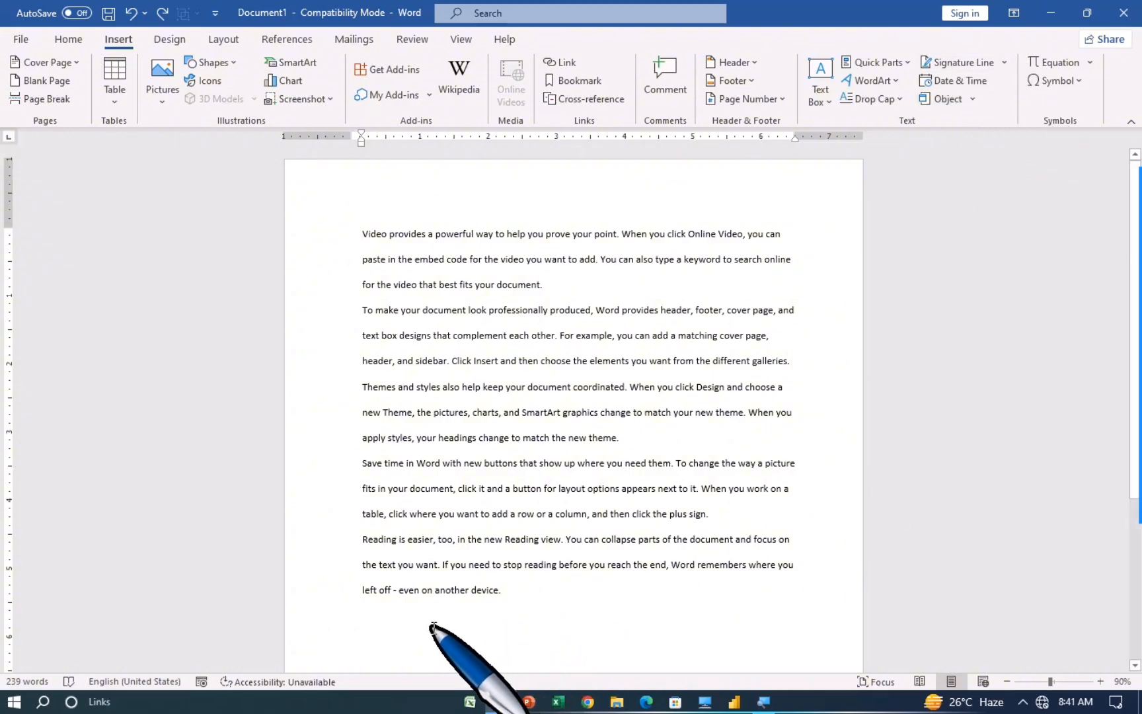
scroll(508, 647, down, 2)
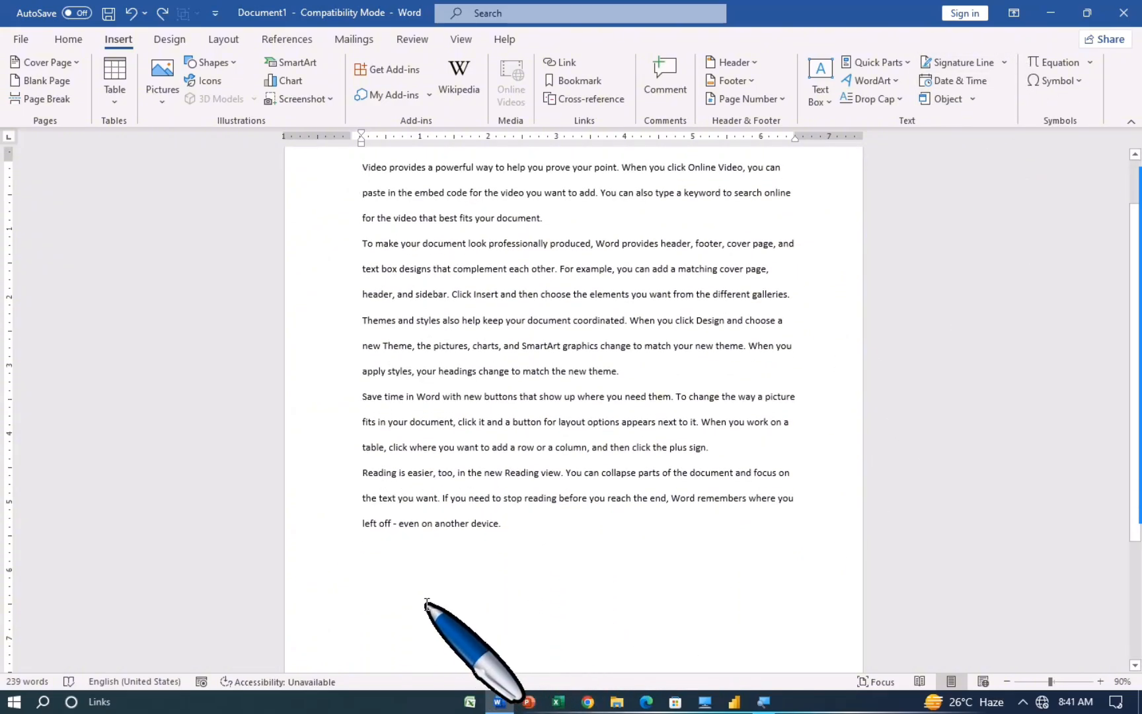
scroll(436, 615, down, 1)
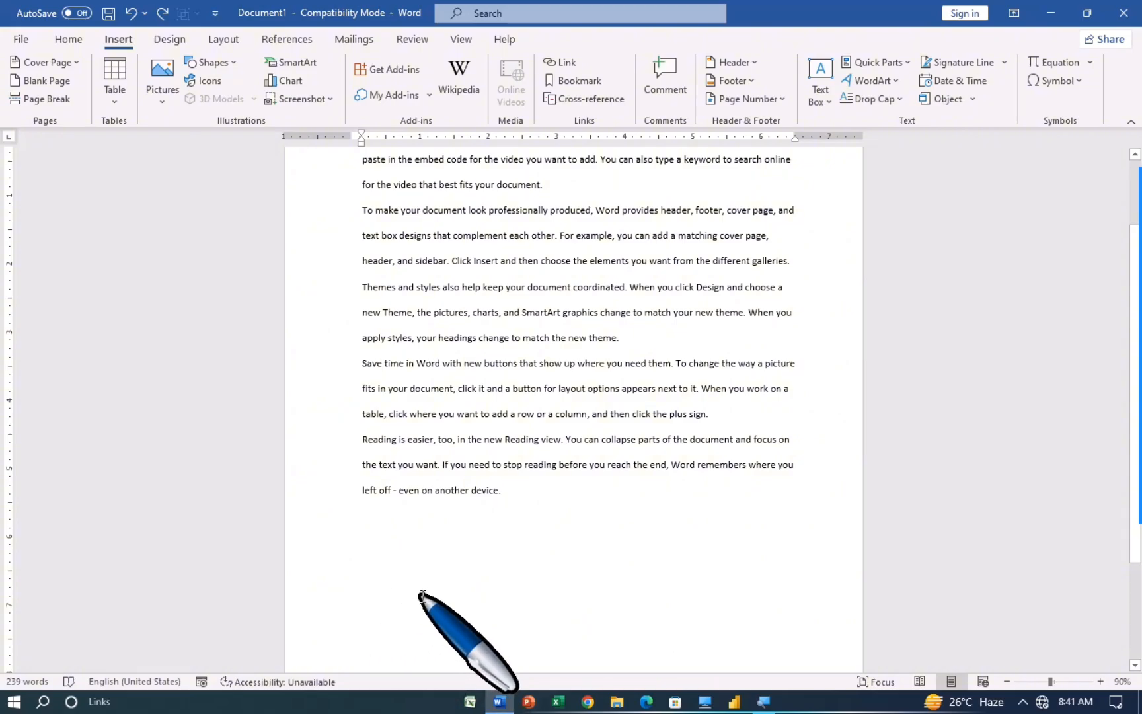
Step: Set up an Office signature line with the signer's name, title 'manager' and e-mail address
click(1006, 64)
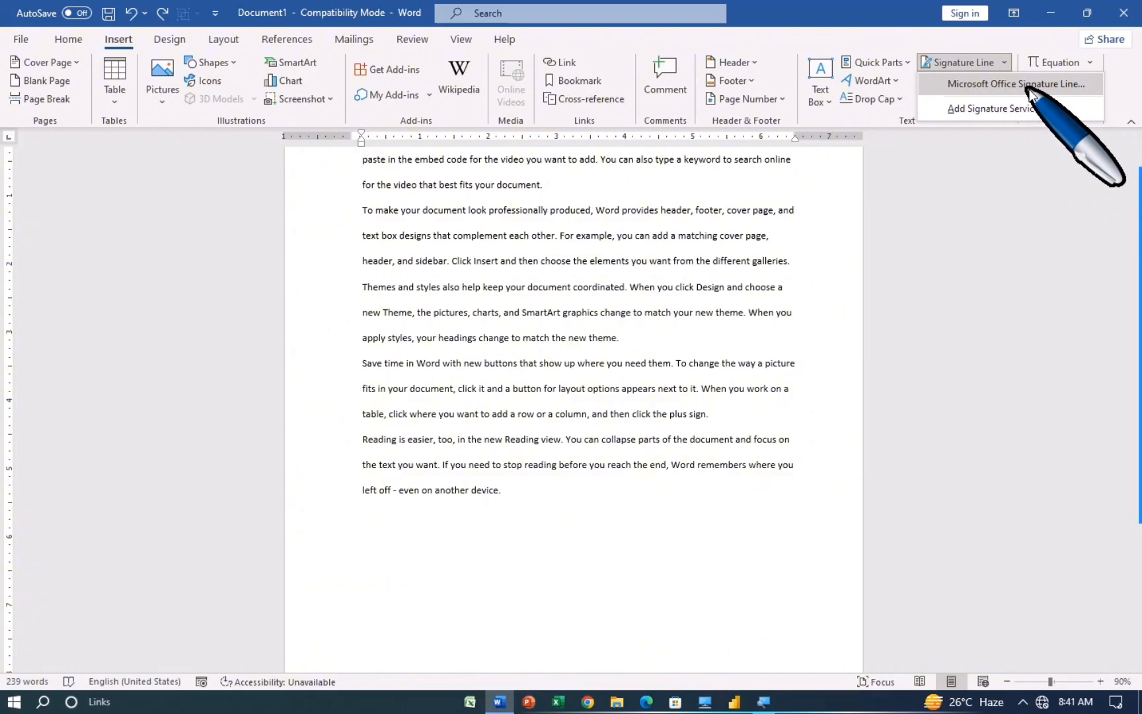
click(1028, 84)
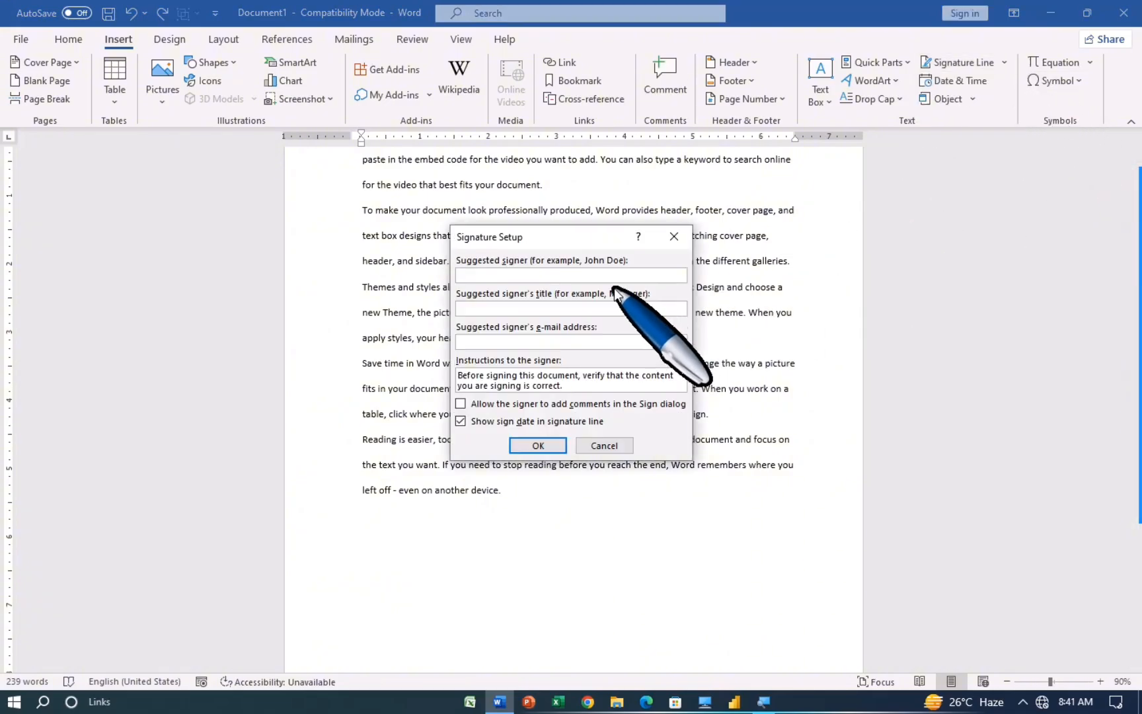
drag(604, 237, 623, 234)
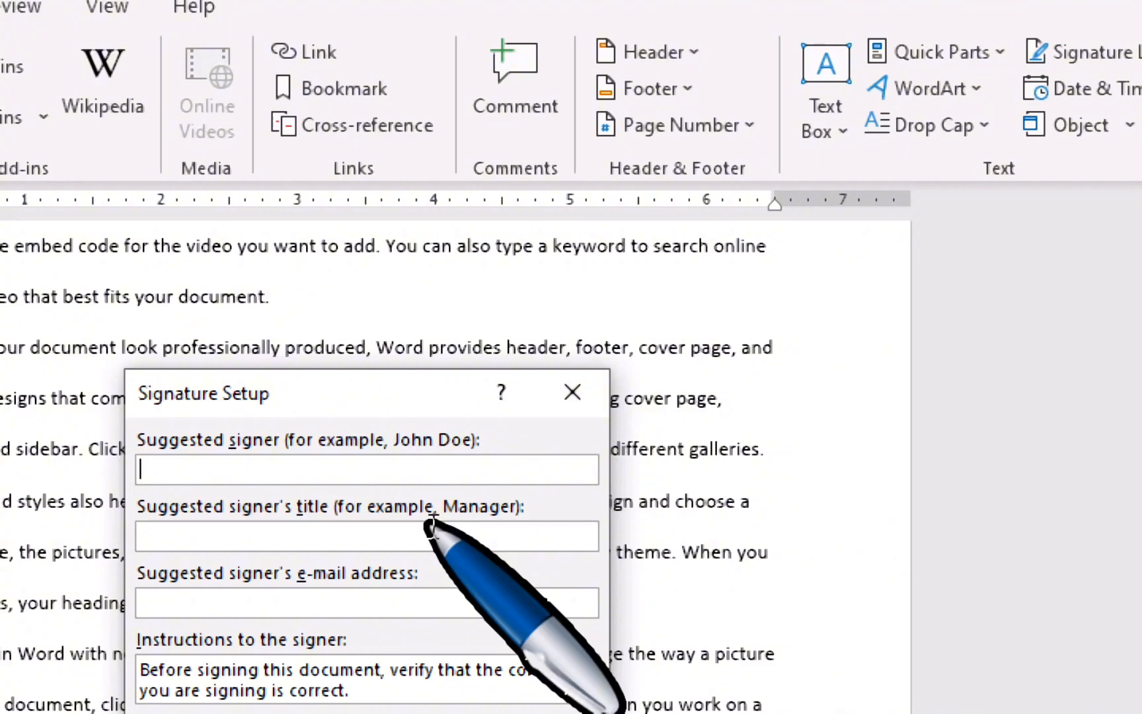
text(jo)
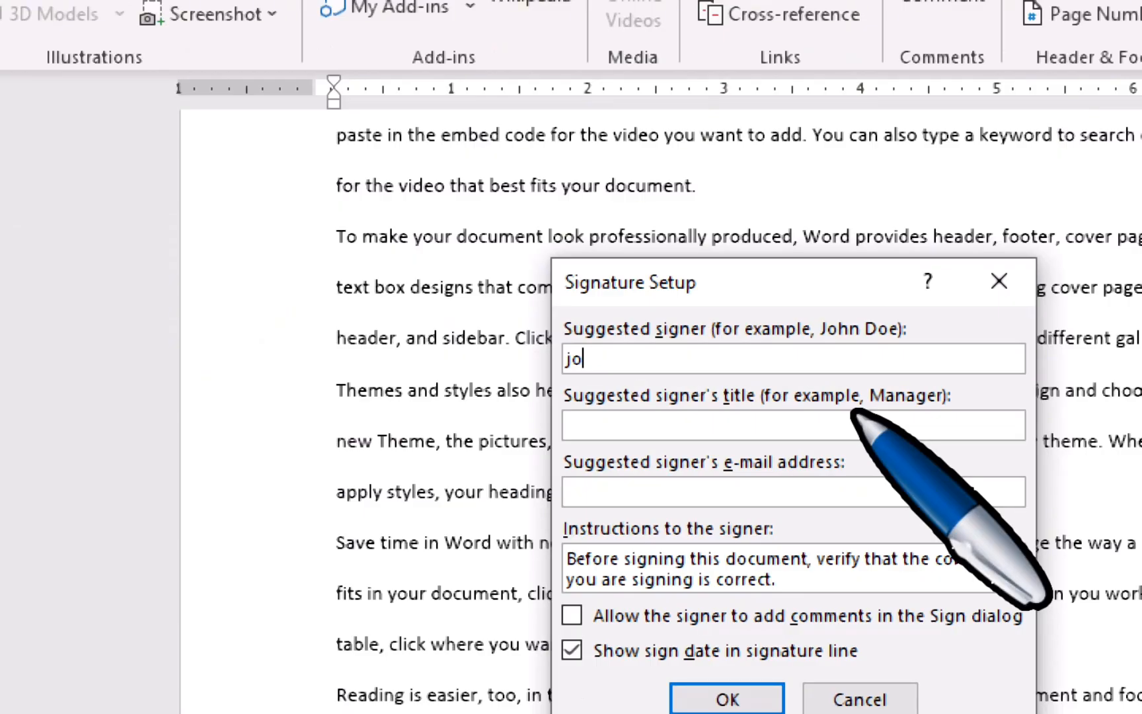
text(ny)
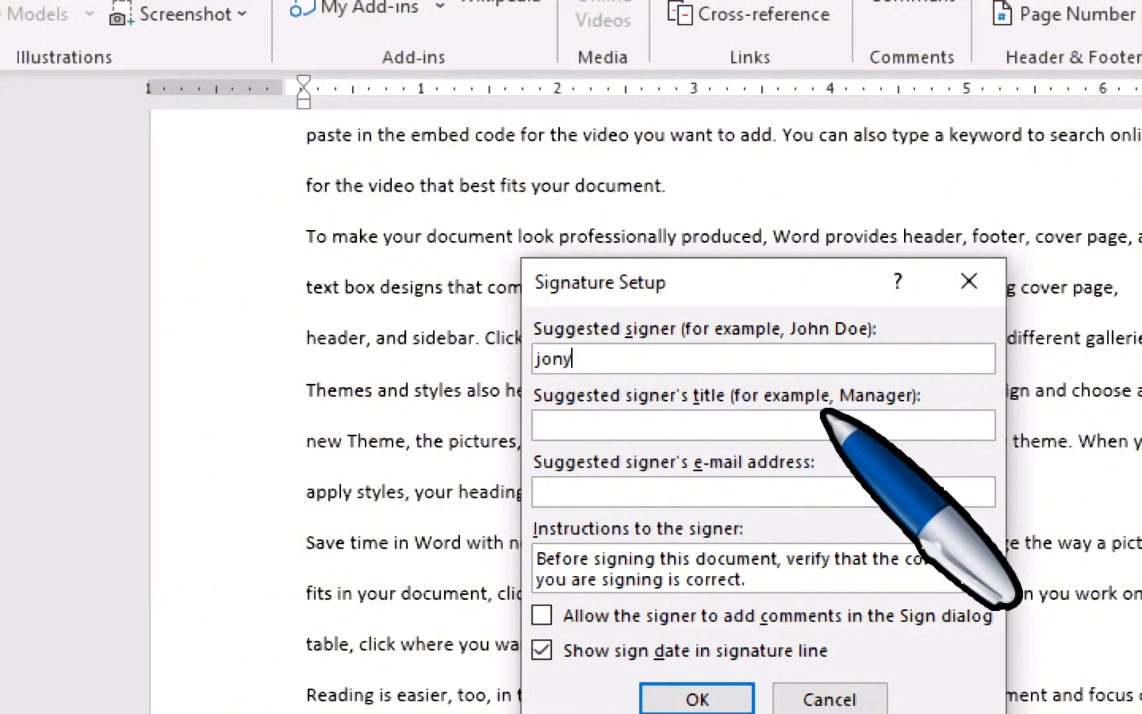
key(Tab)
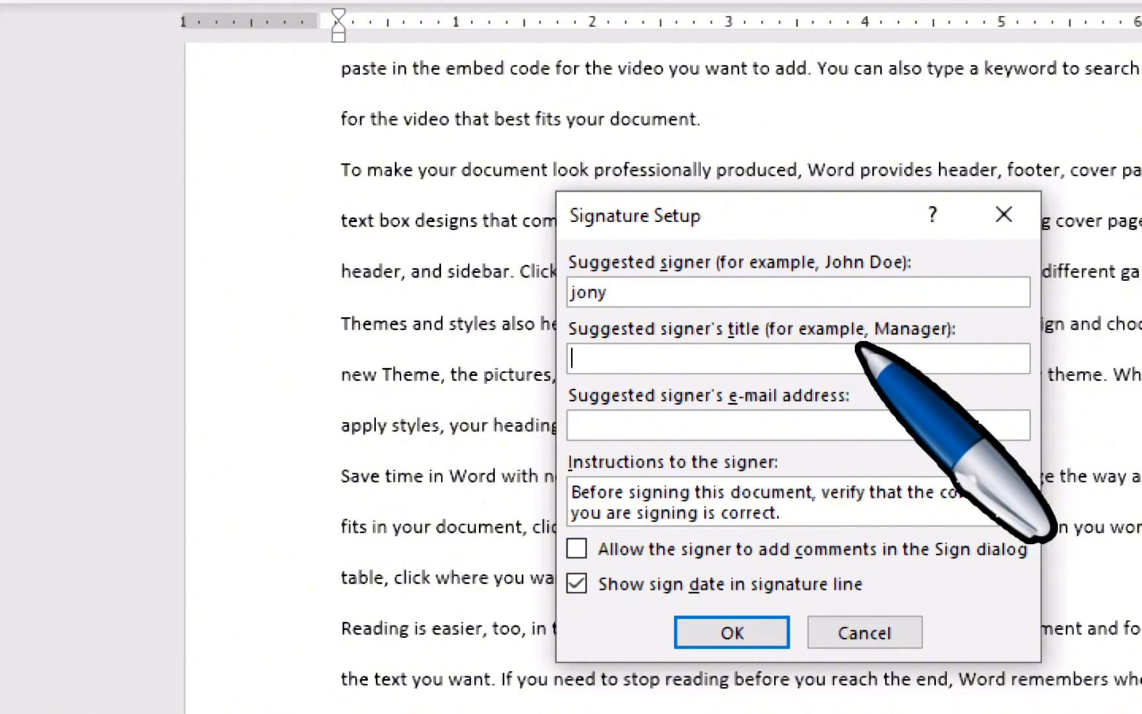
text(mana)
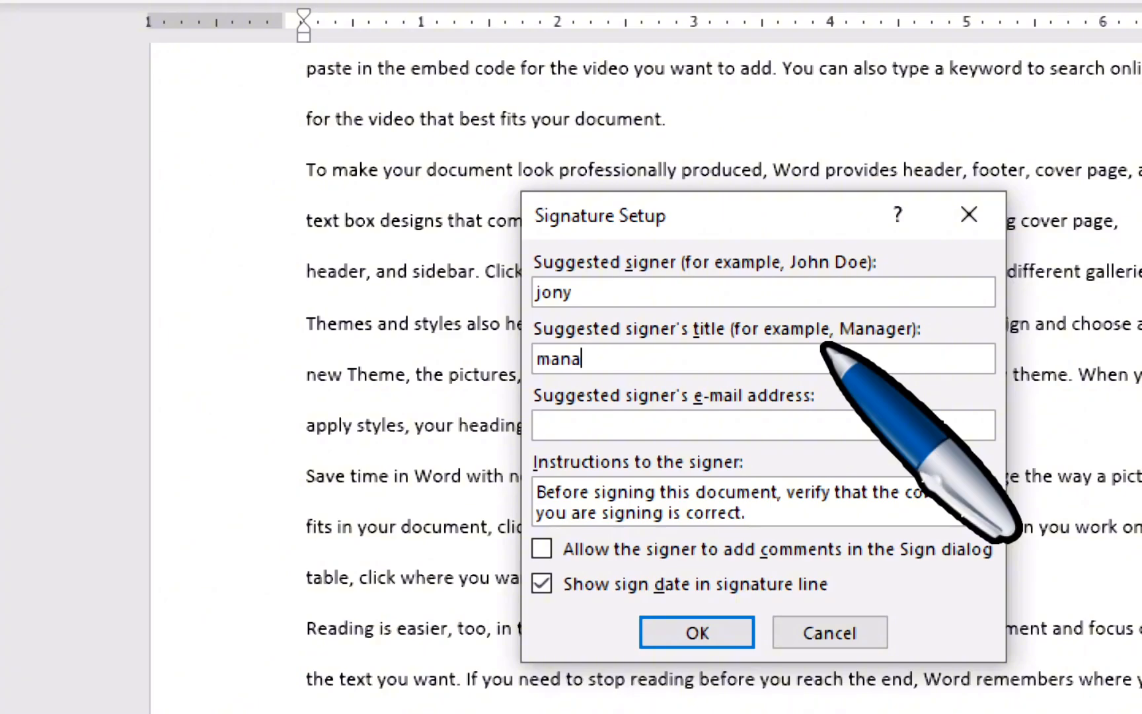
text(ger)
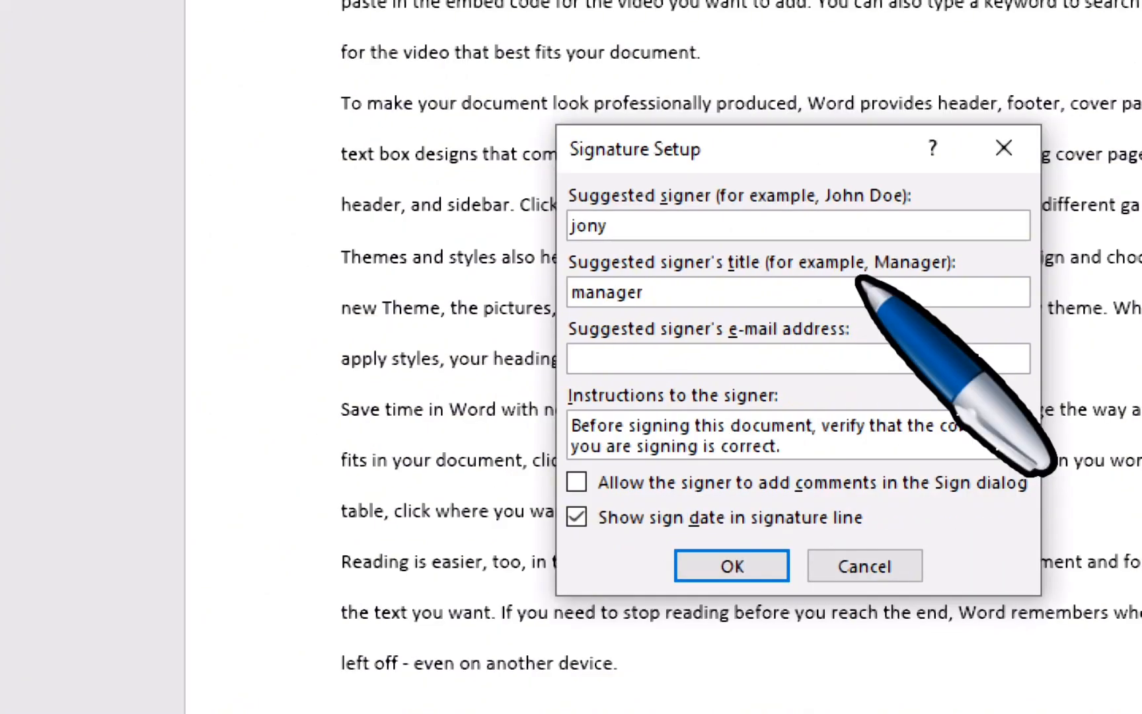
key(Tab)
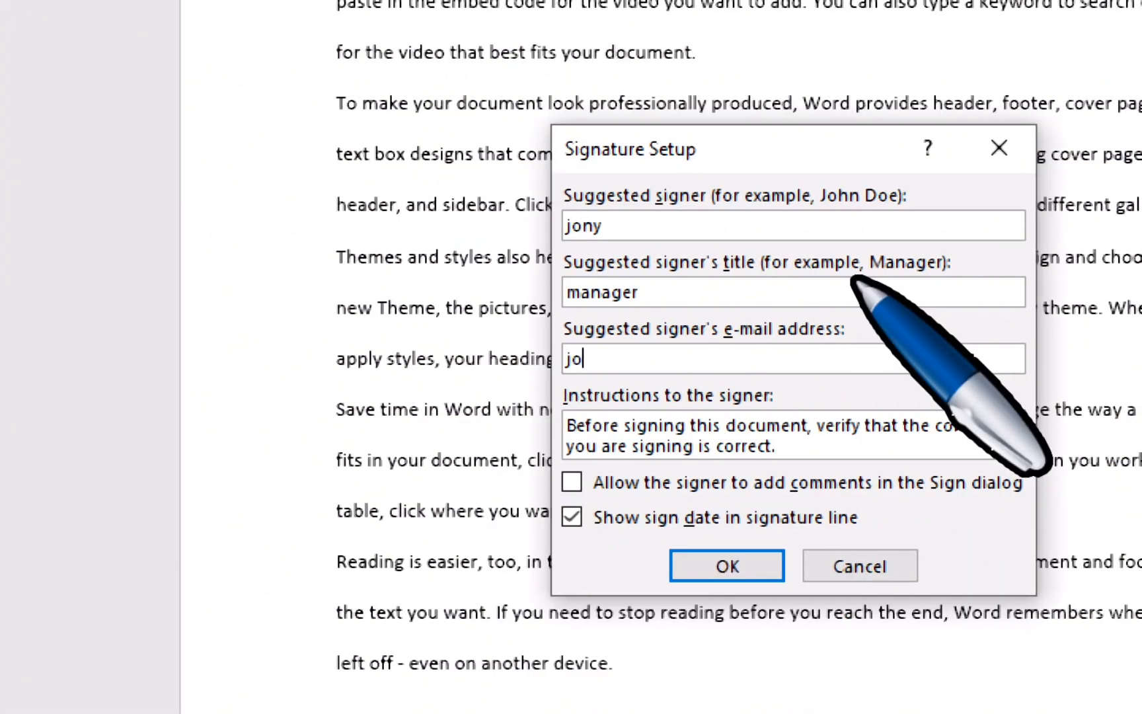
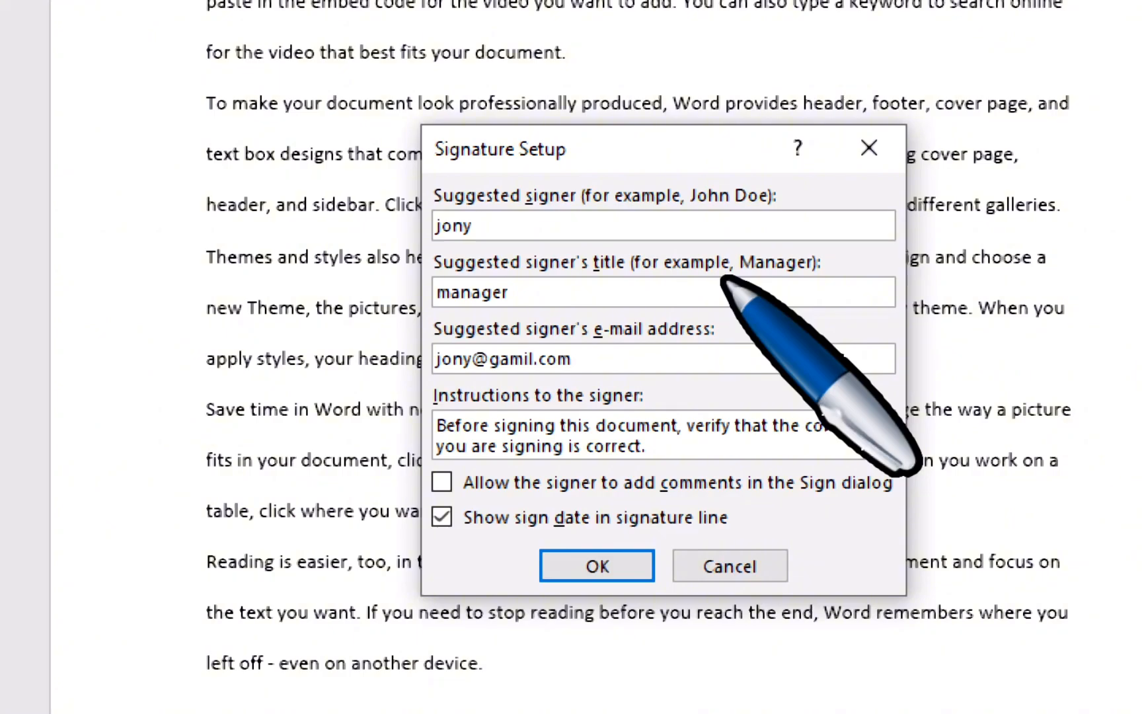
Step: Confirm the signature line and drag it below the last paragraph
click(589, 567)
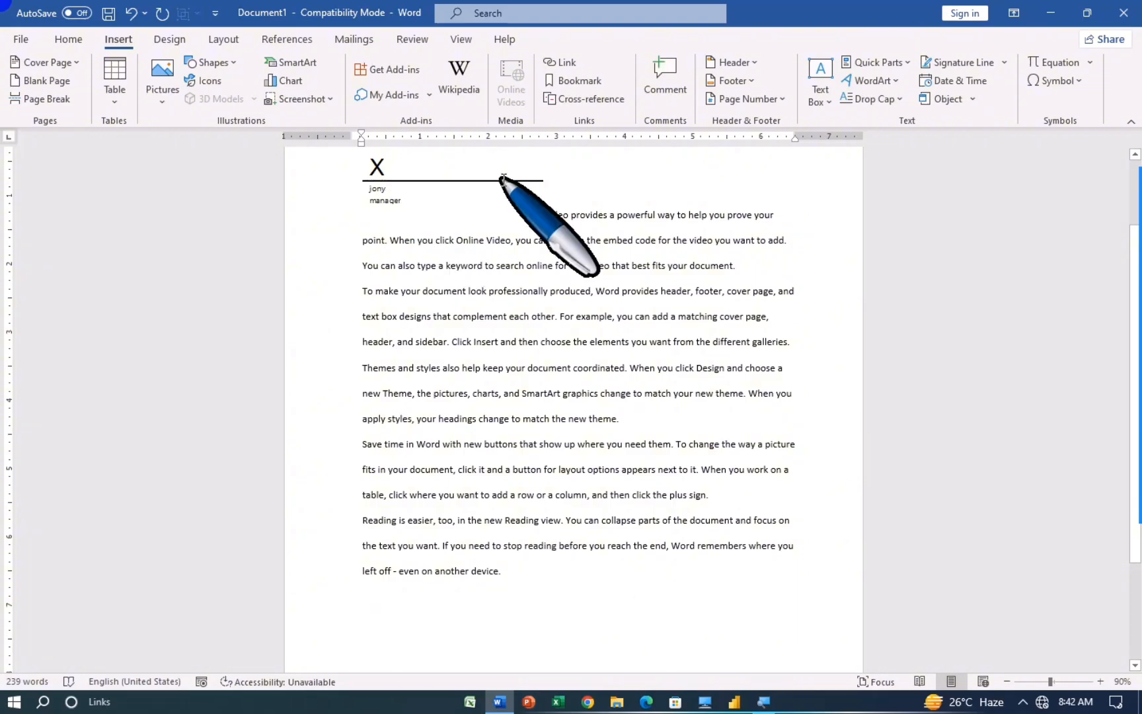
click(541, 211)
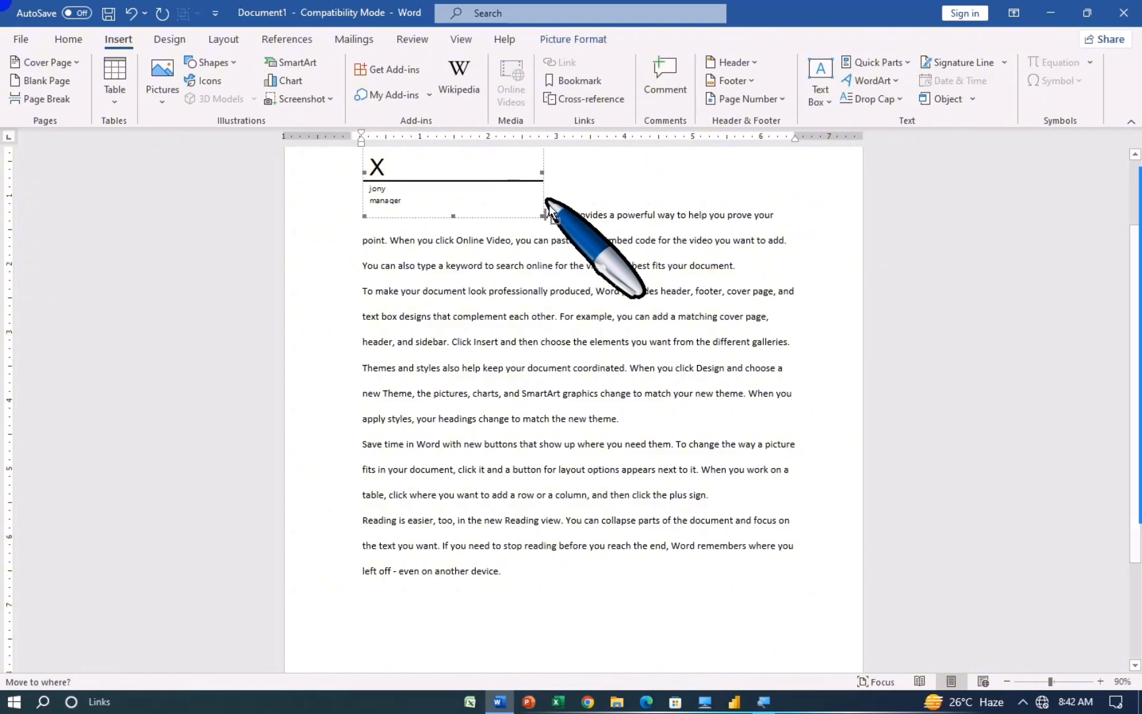
drag(552, 213, 552, 613)
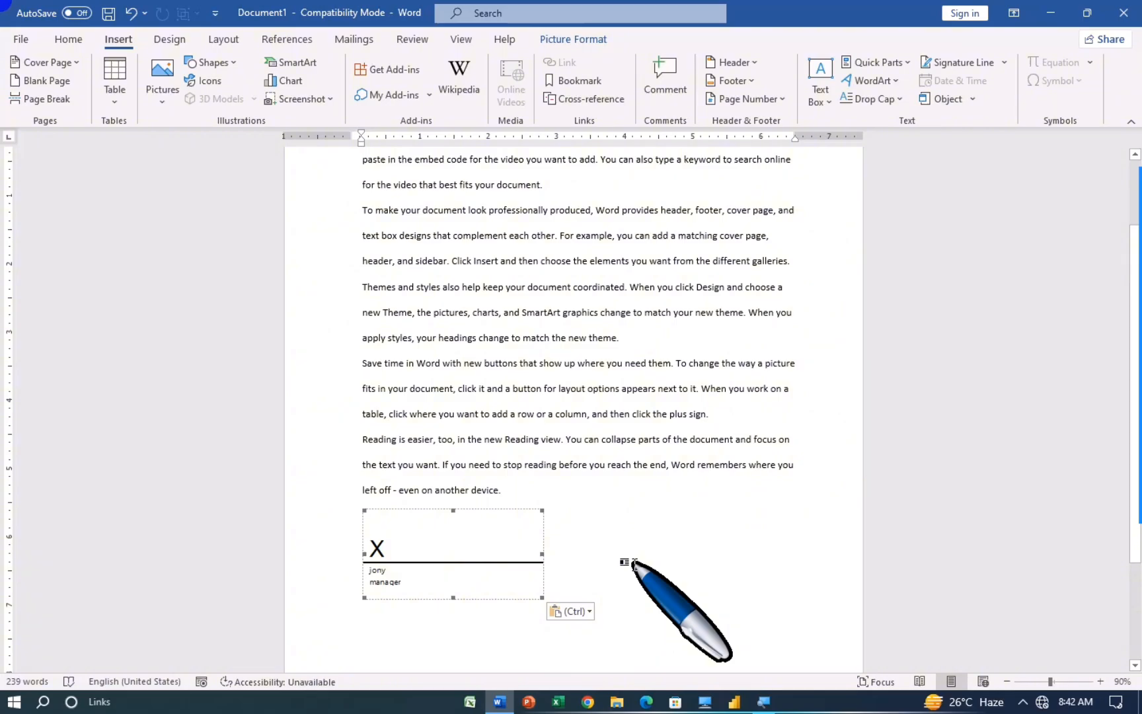
click(612, 555)
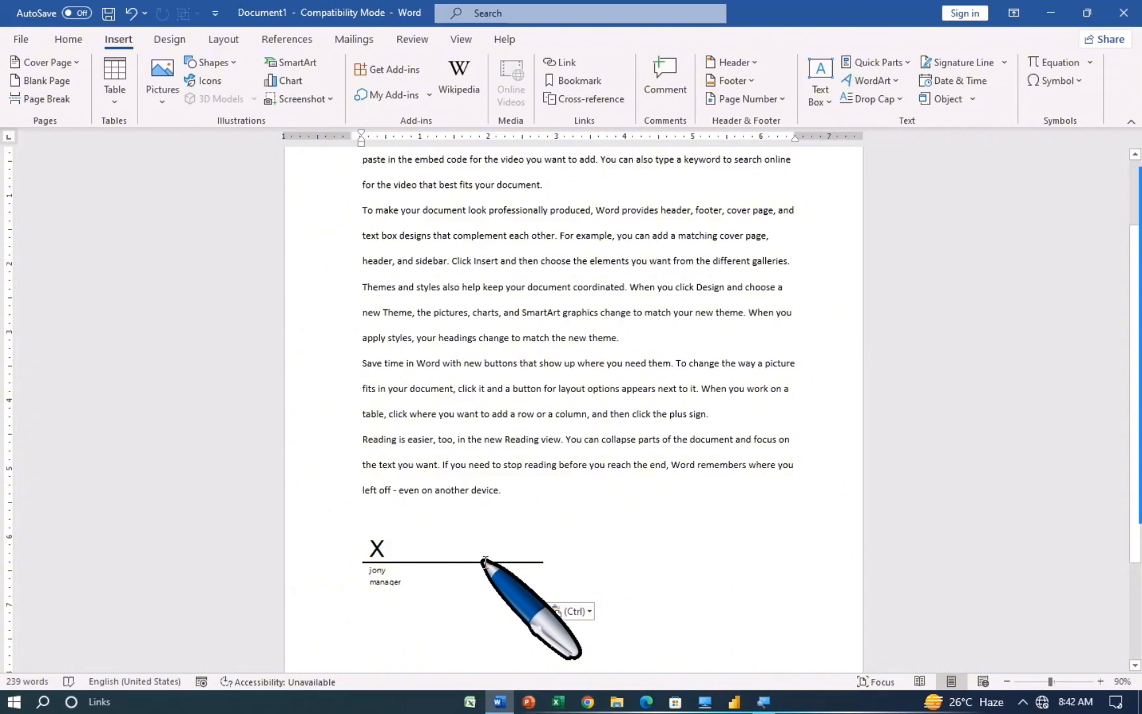
Step: Add an empty paragraph after the signature line
scroll(484, 560, down, 1)
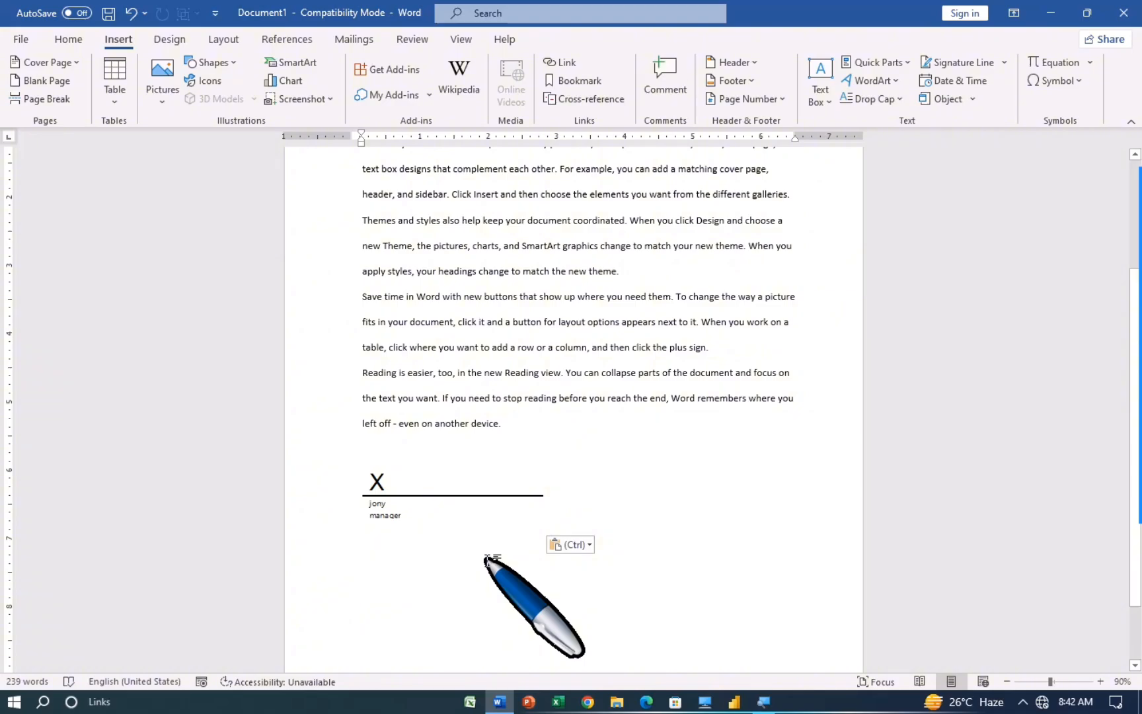
key(Return)
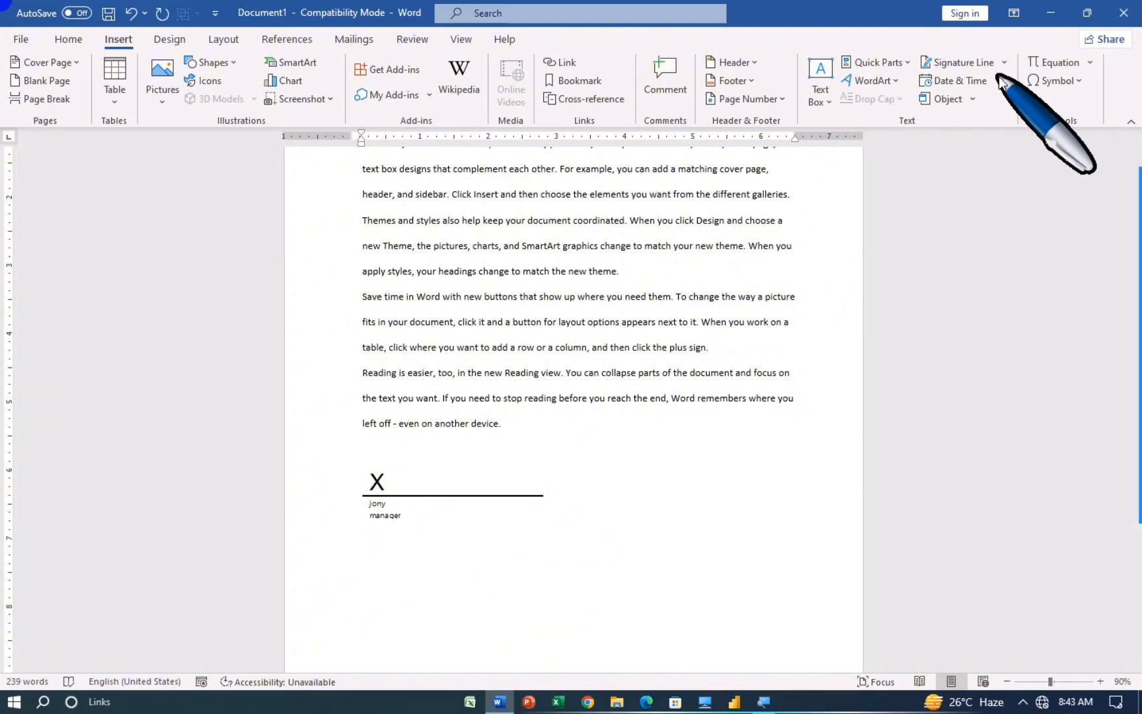
Step: Insert the date as 'Wednesday, July 31, 2024' and start a new line
click(954, 80)
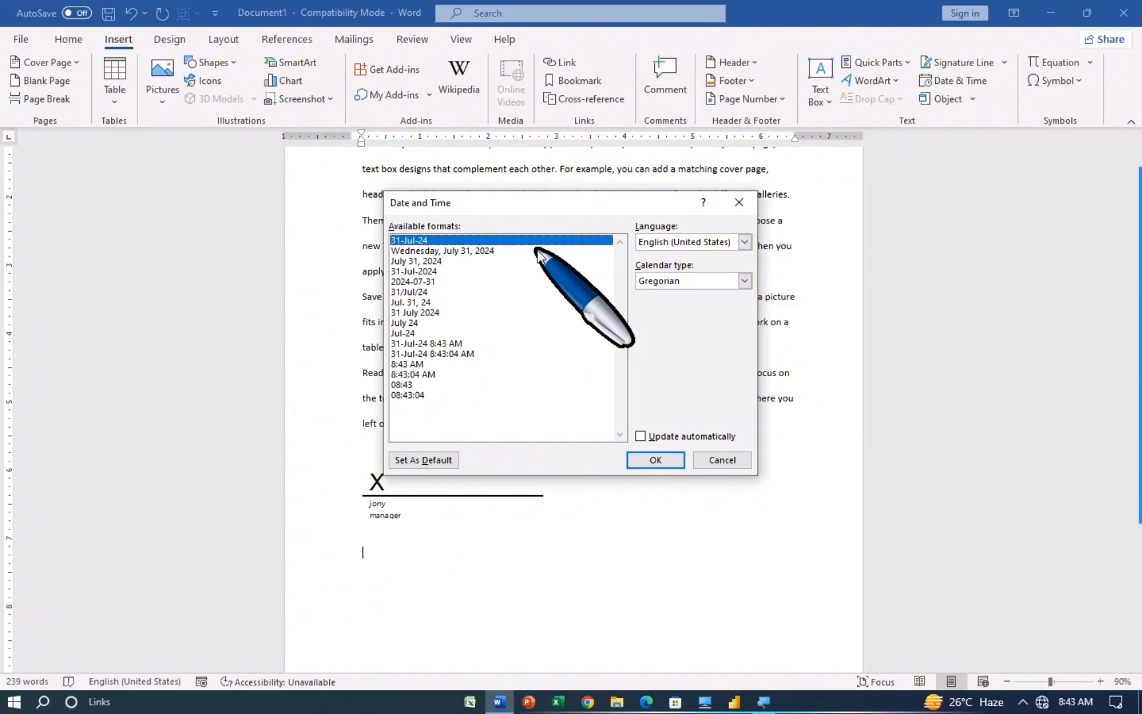
click(419, 251)
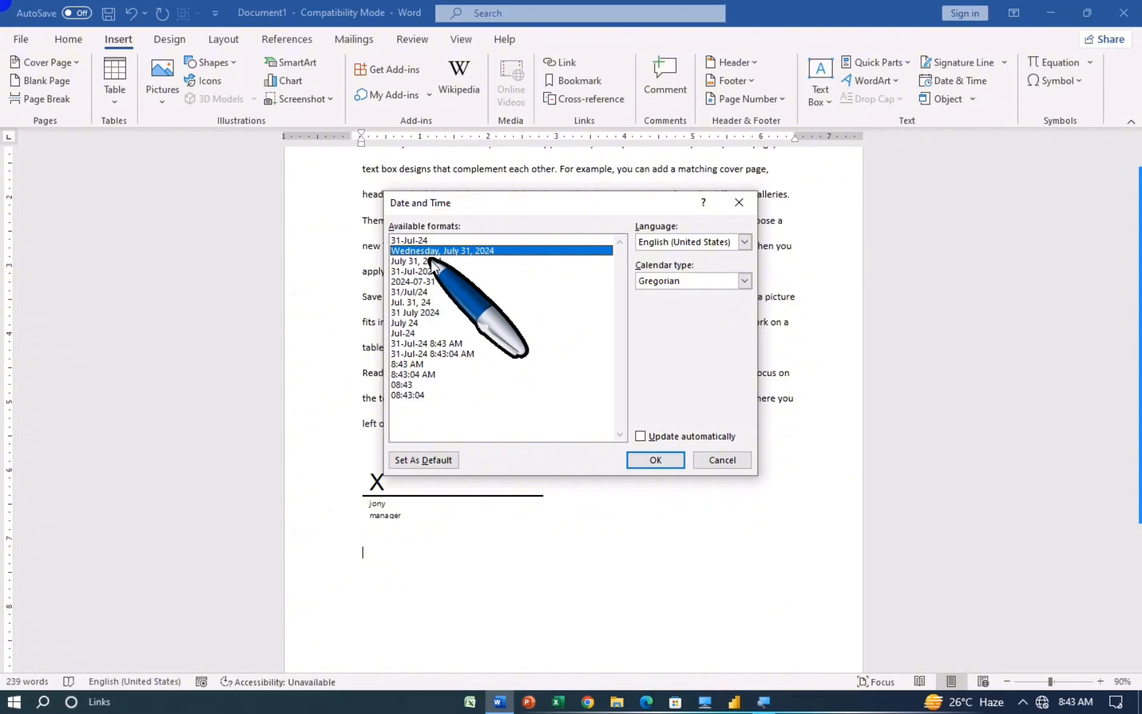
click(435, 269)
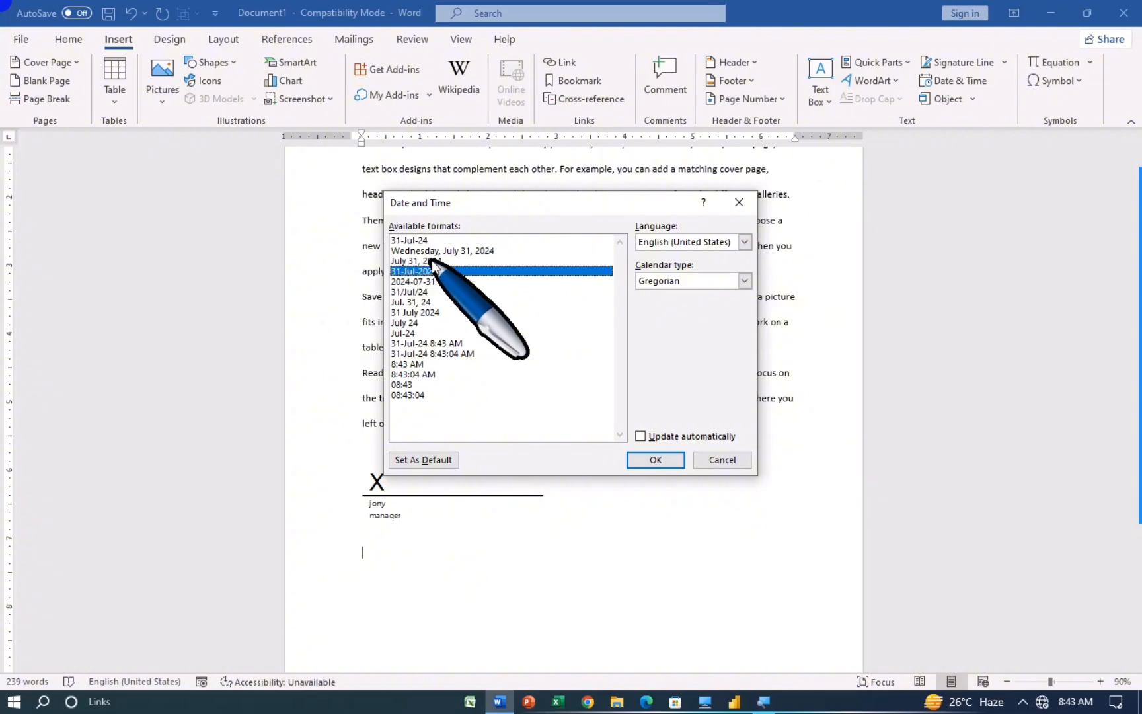
click(433, 250)
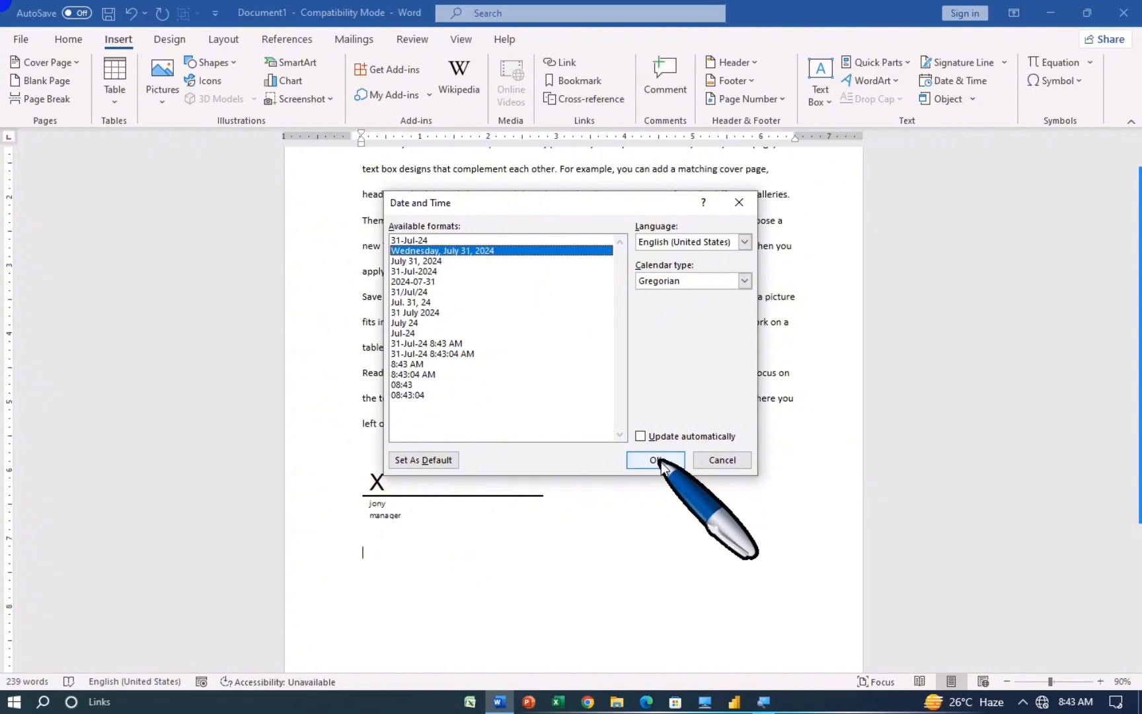
click(655, 460)
key(Return)
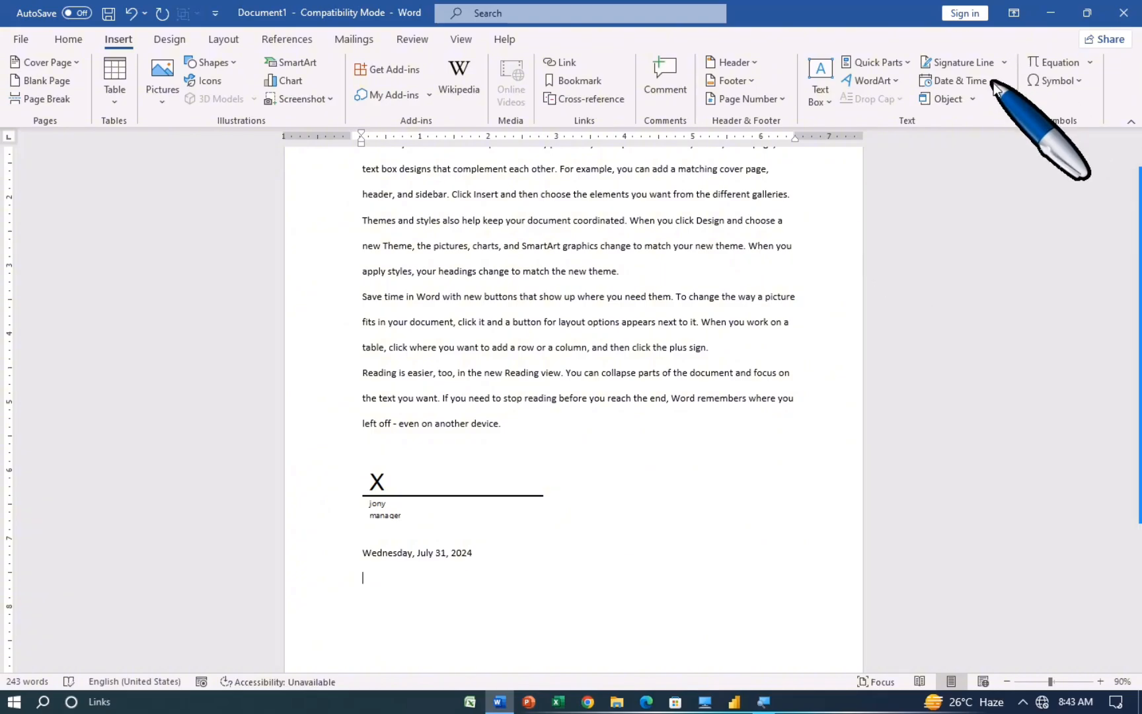
Step: Insert the current time in h:mm:ss AM format, giving 8:43:37 AM
click(969, 79)
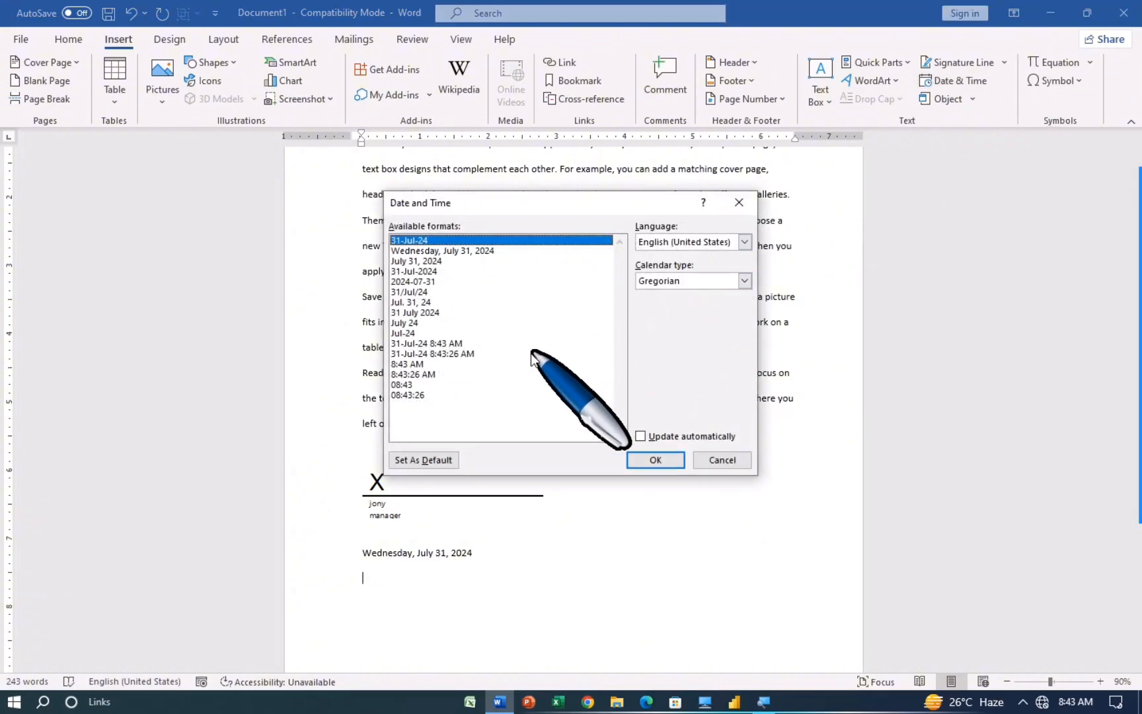
click(423, 375)
click(641, 459)
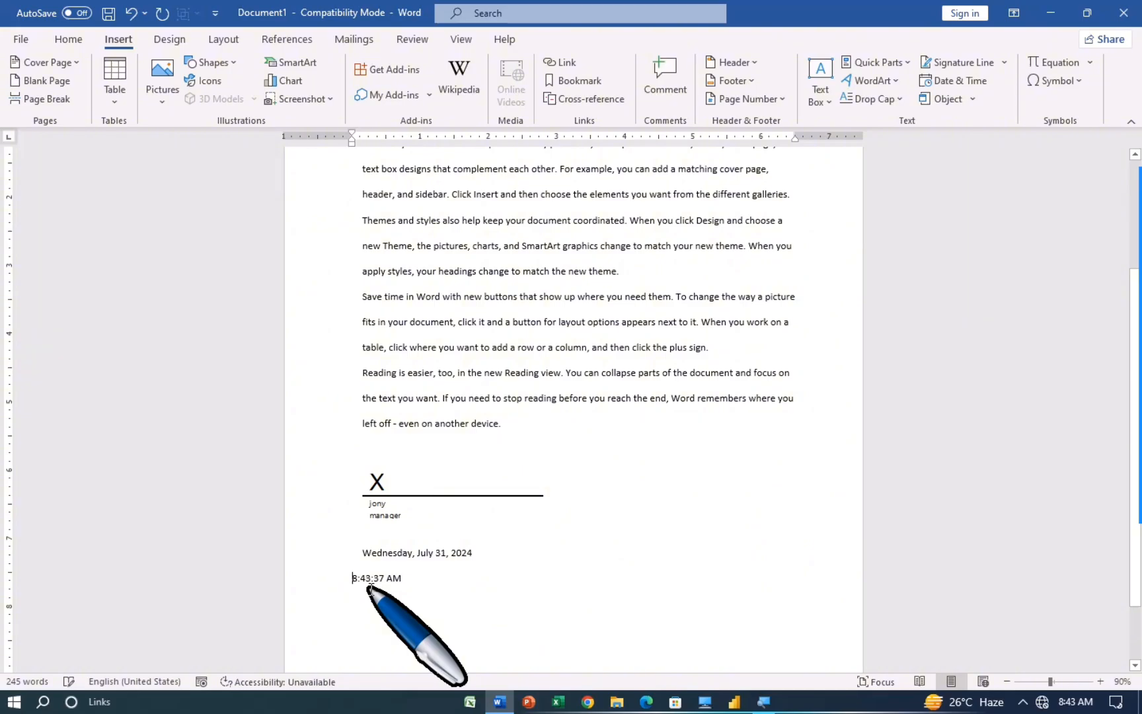
key(BackSpace)
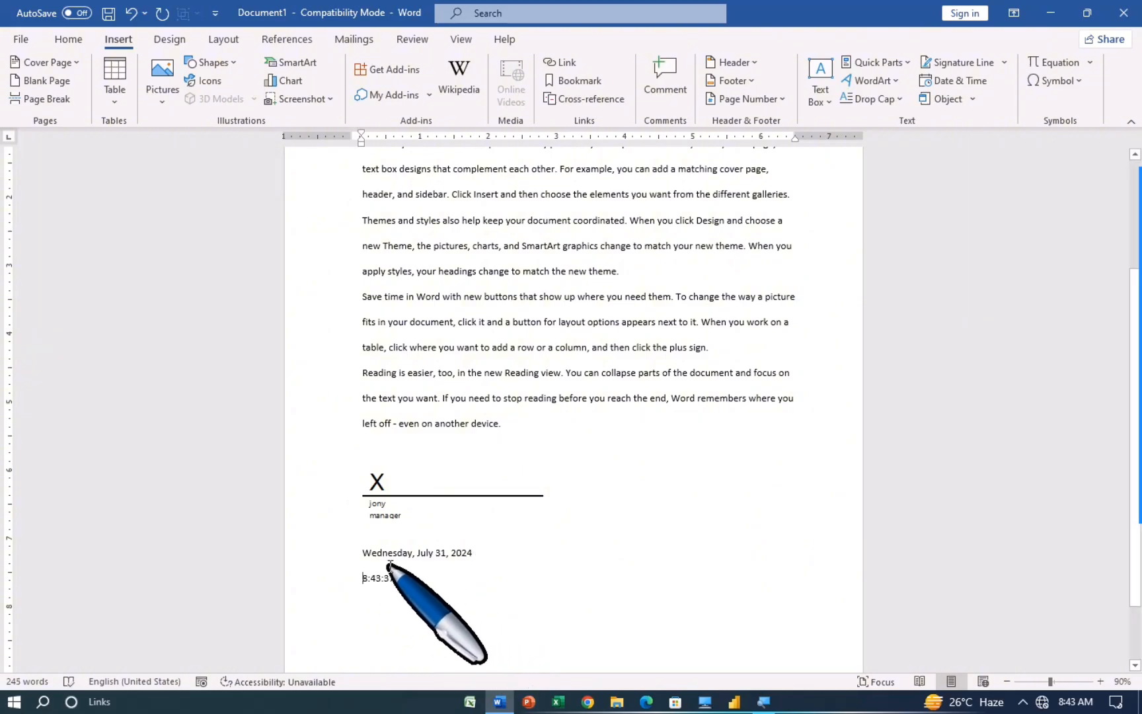
Step: Select the date and time lines, then start a new blank document with Ctrl+N
drag(365, 551, 473, 553)
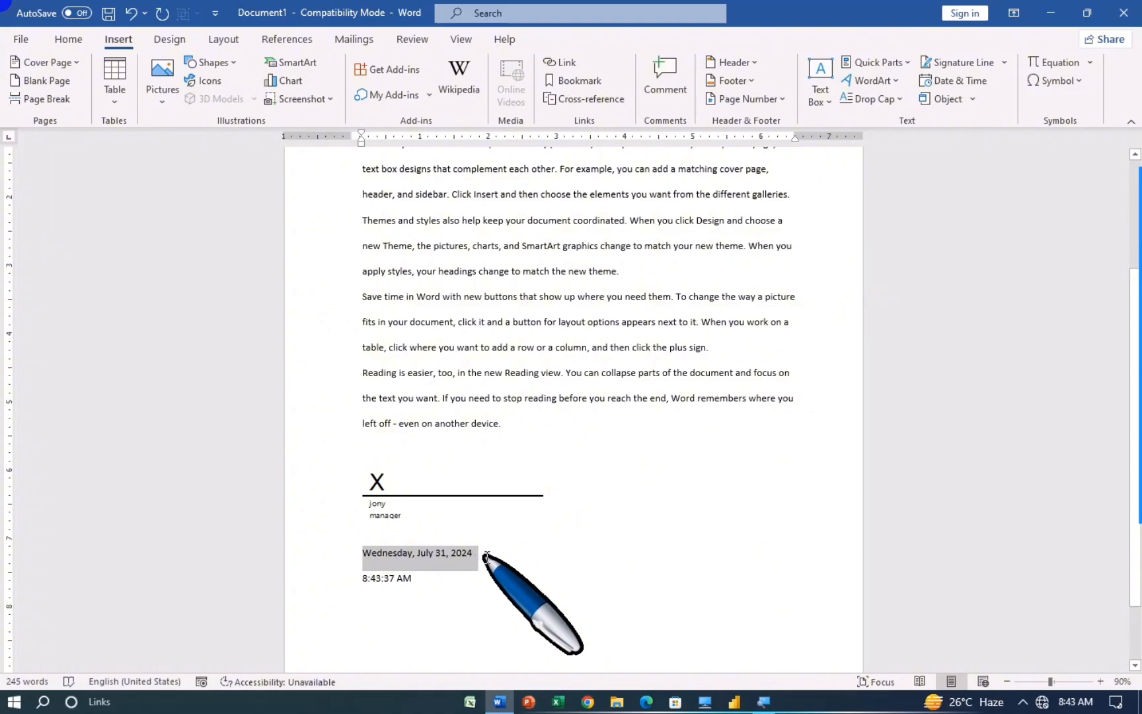
drag(353, 579, 439, 580)
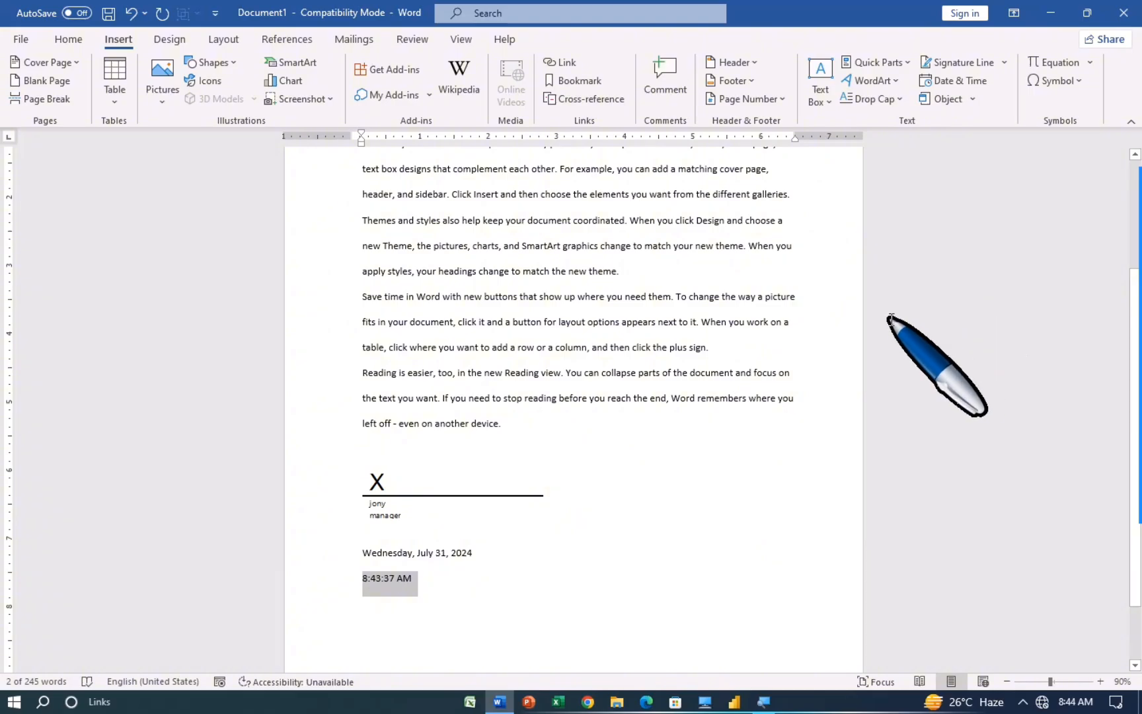
click(973, 104)
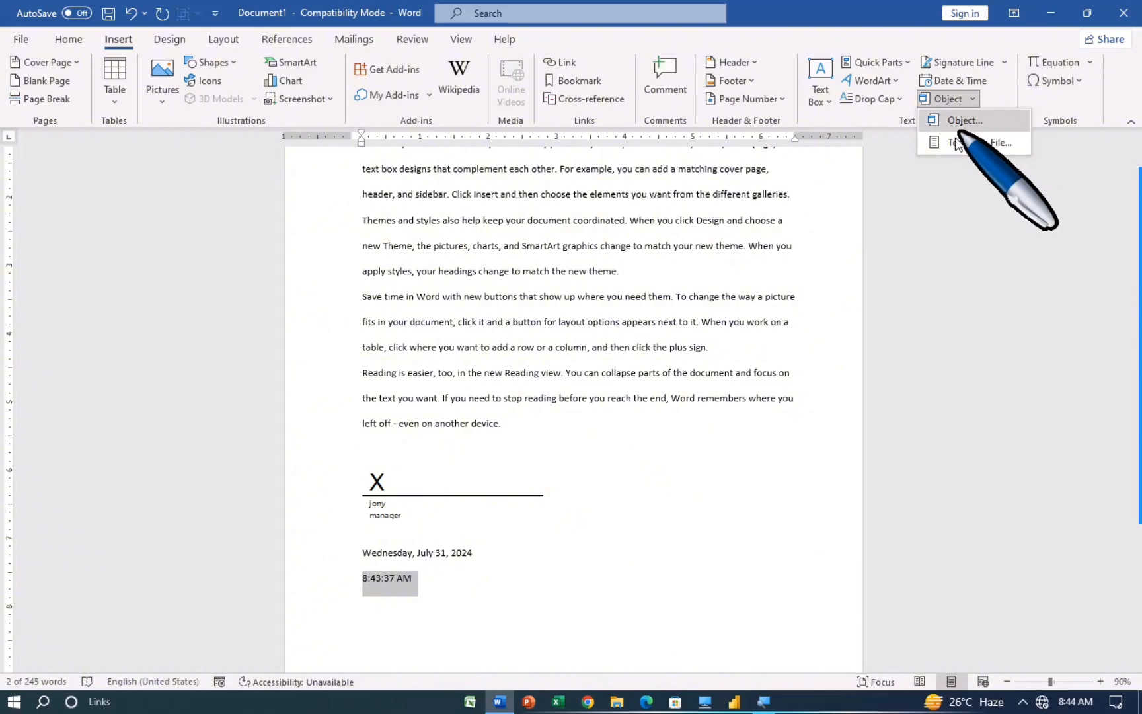
click(929, 183)
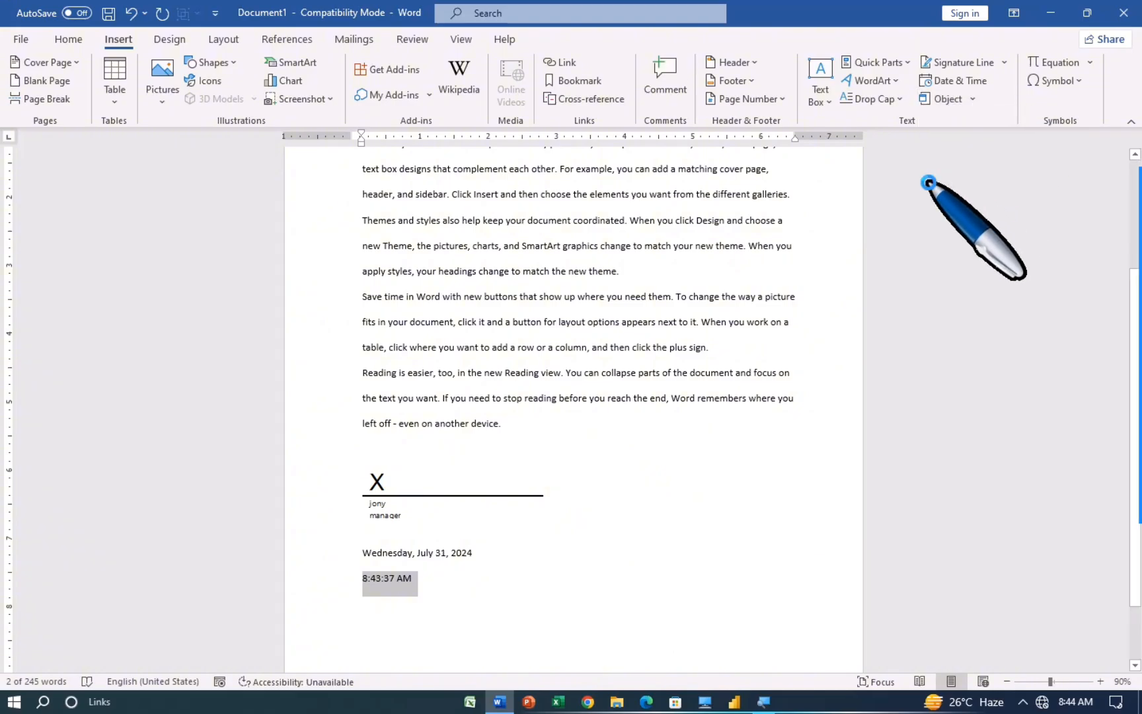
key(ctrl+n)
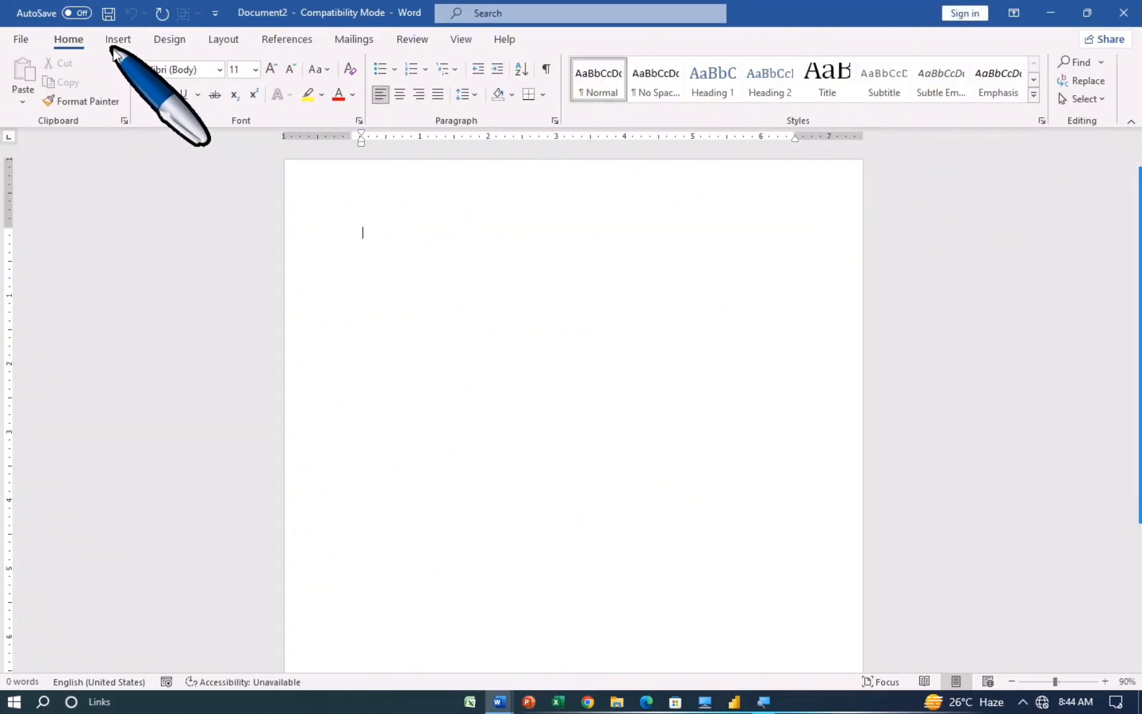
Step: From Insert > Object, pick Microsoft Excel Worksheet in the Create New object type list
click(117, 41)
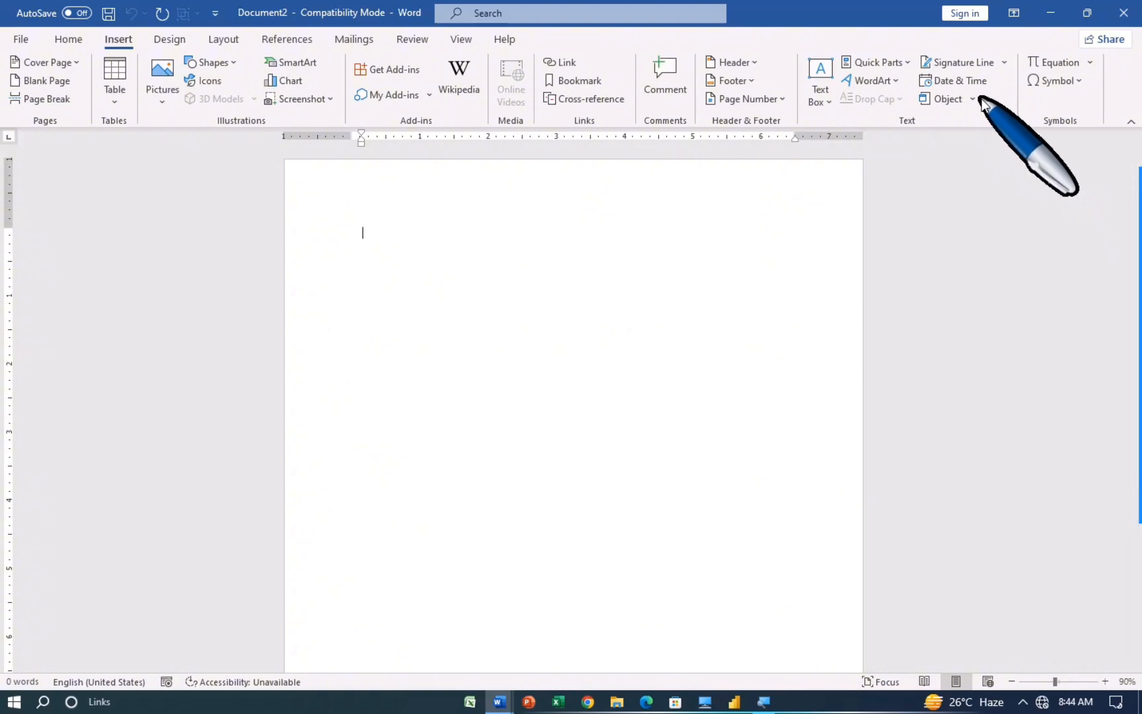
click(972, 100)
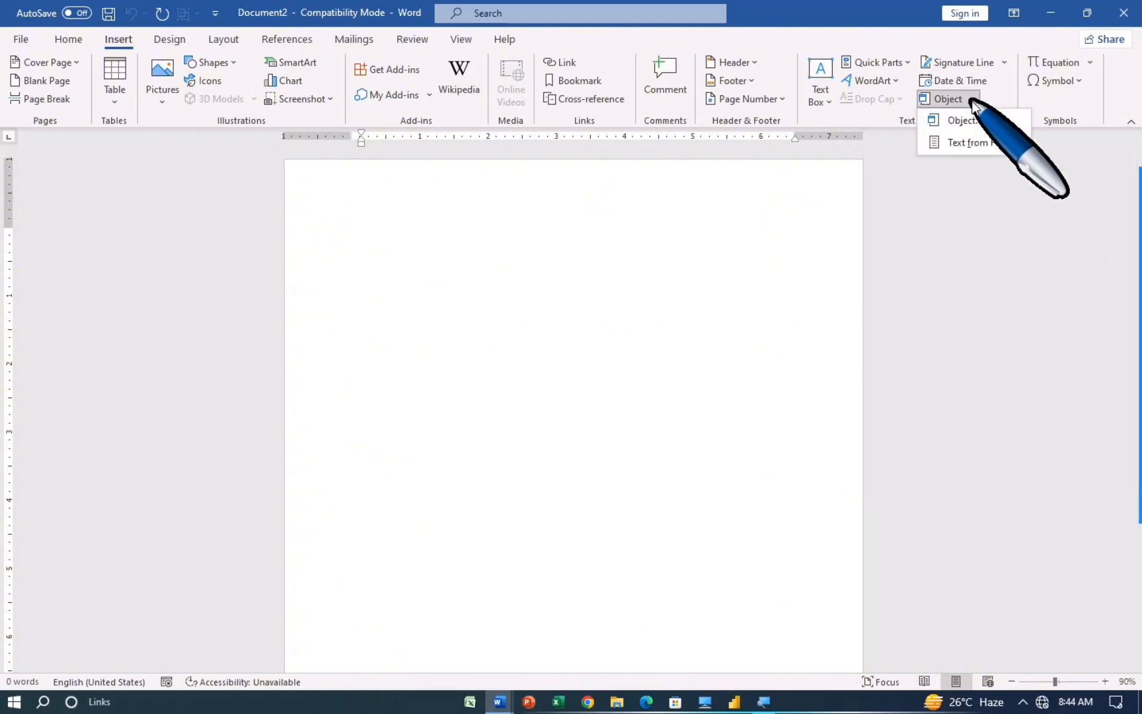
click(972, 123)
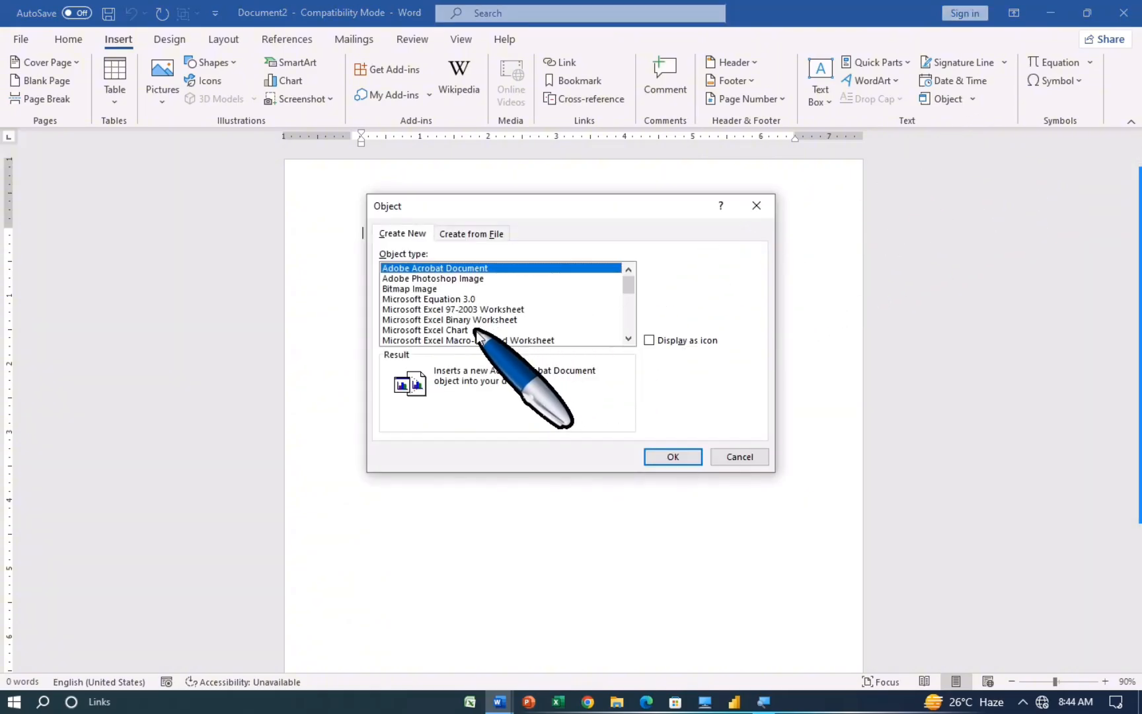
drag(644, 211, 661, 205)
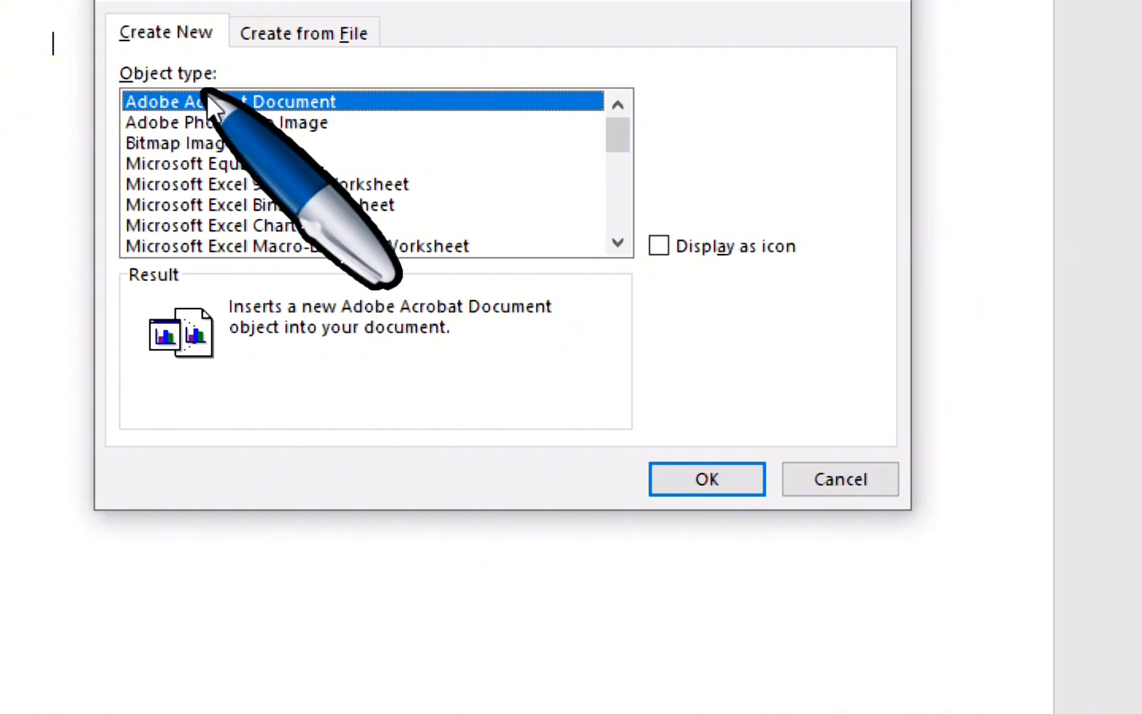
scroll(378, 229, down, 2)
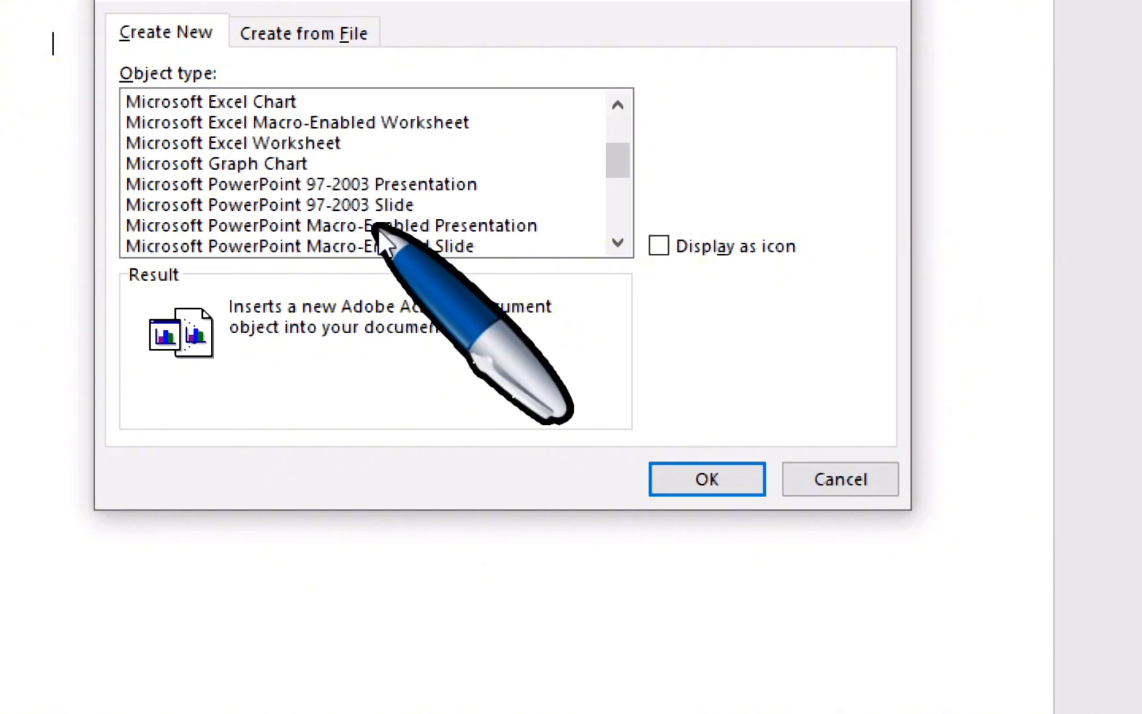
scroll(376, 229, down, 4)
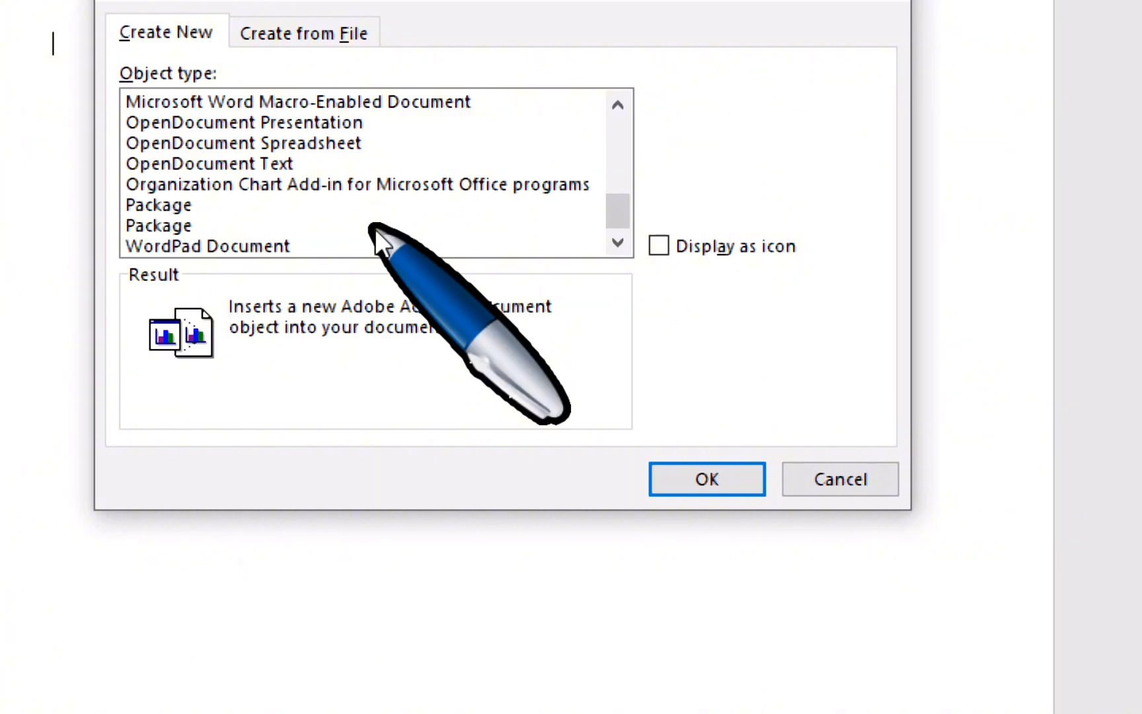
scroll(375, 228, up, 4)
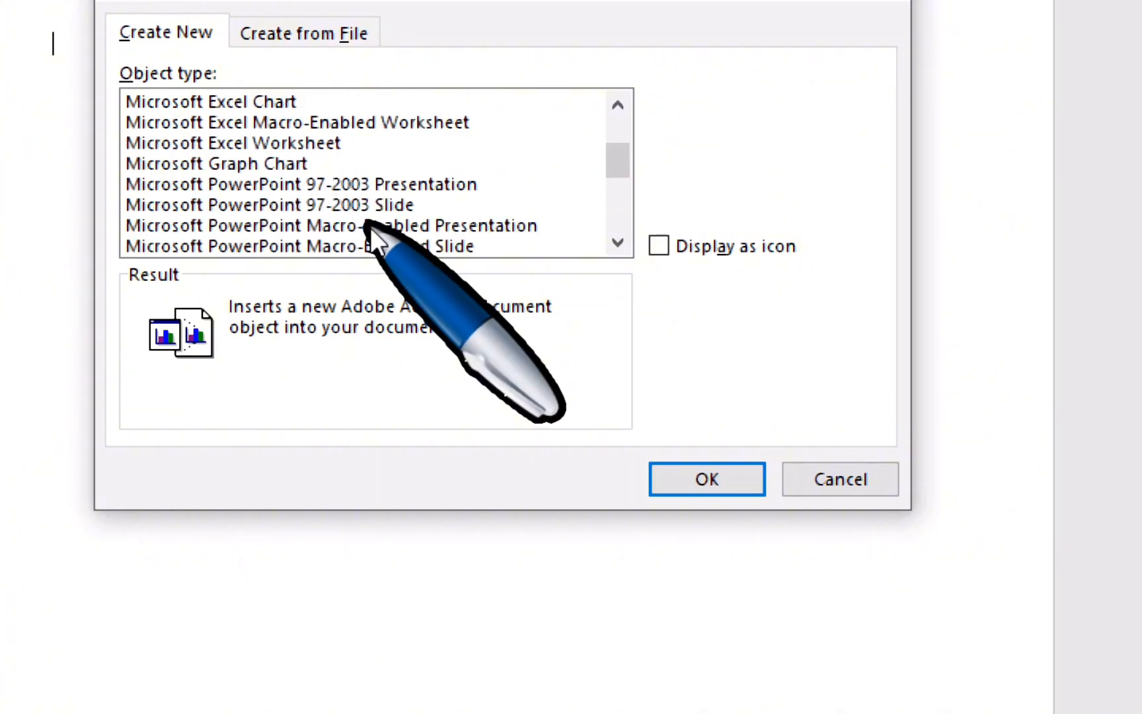
scroll(318, 223, up, 1)
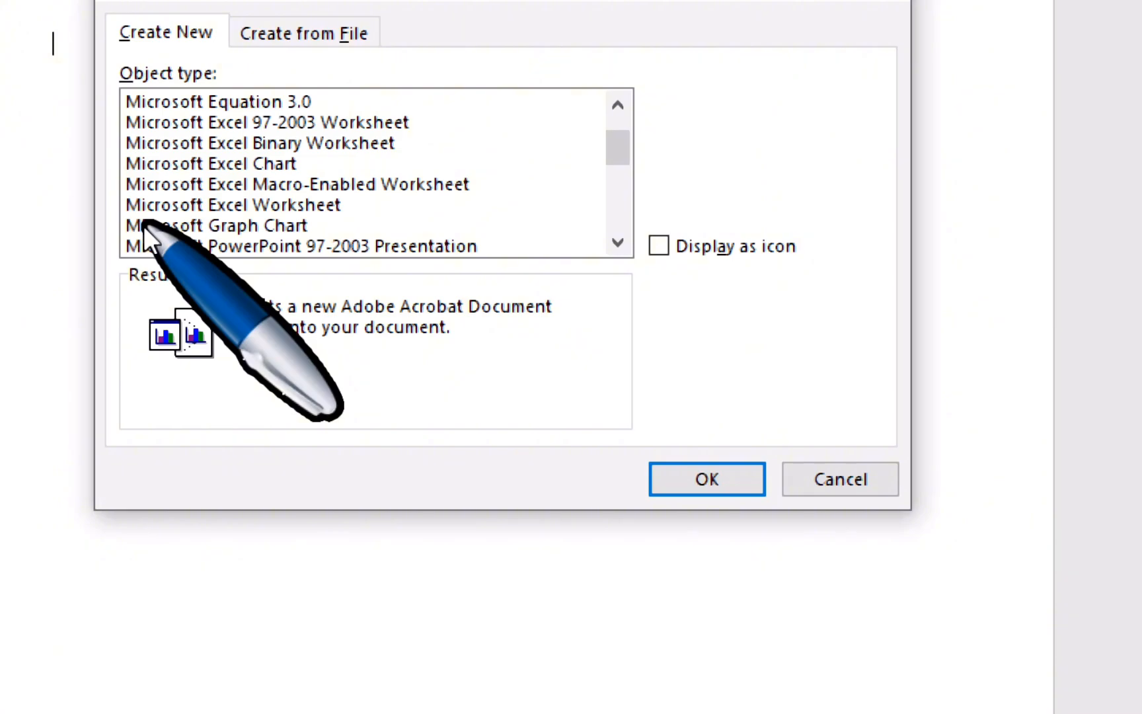
click(267, 206)
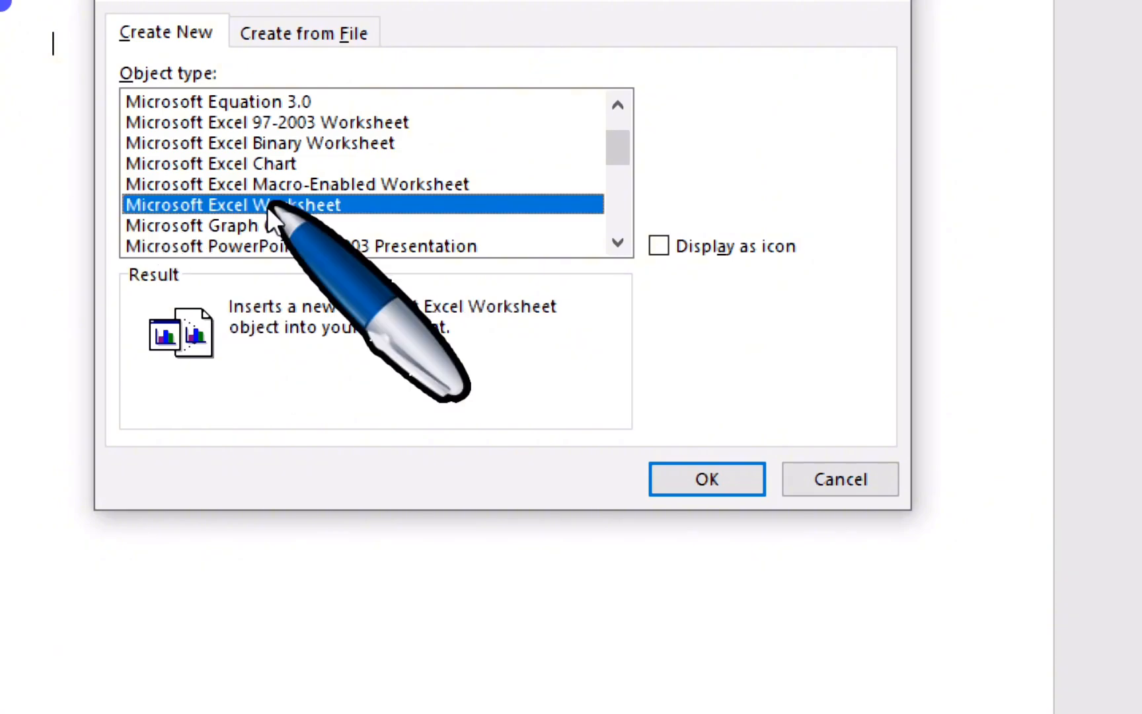
Step: Embed the worksheet and enter headers name, age, sales across row 5 starting at A5
click(681, 478)
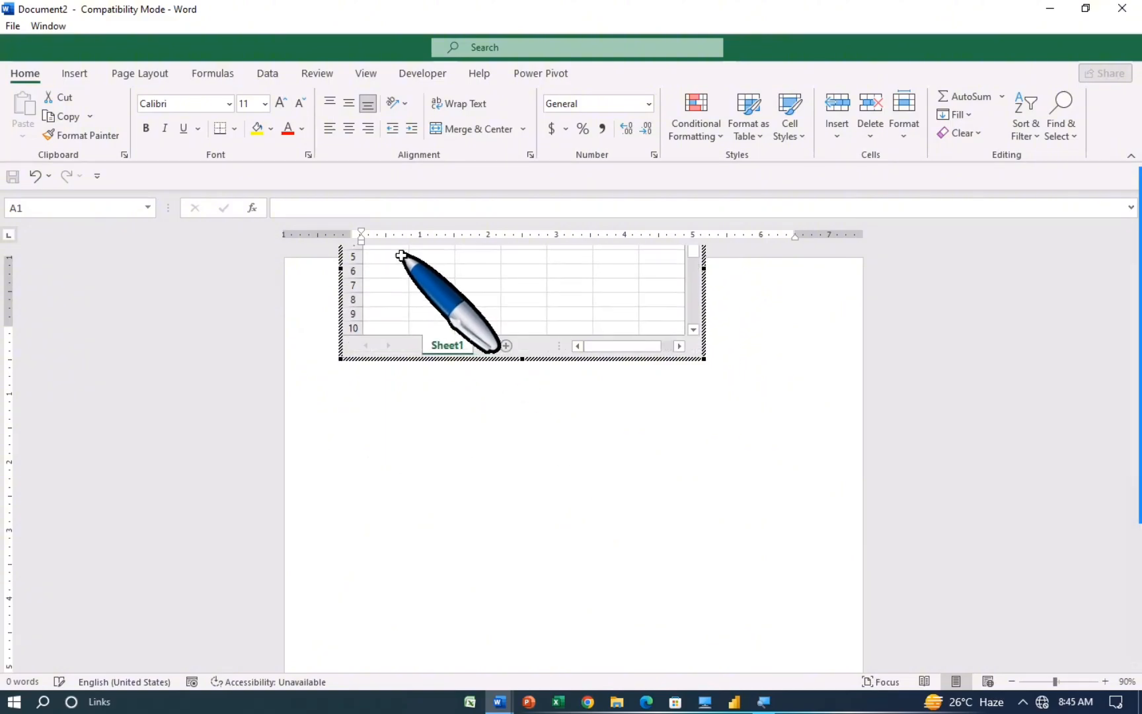
click(393, 260)
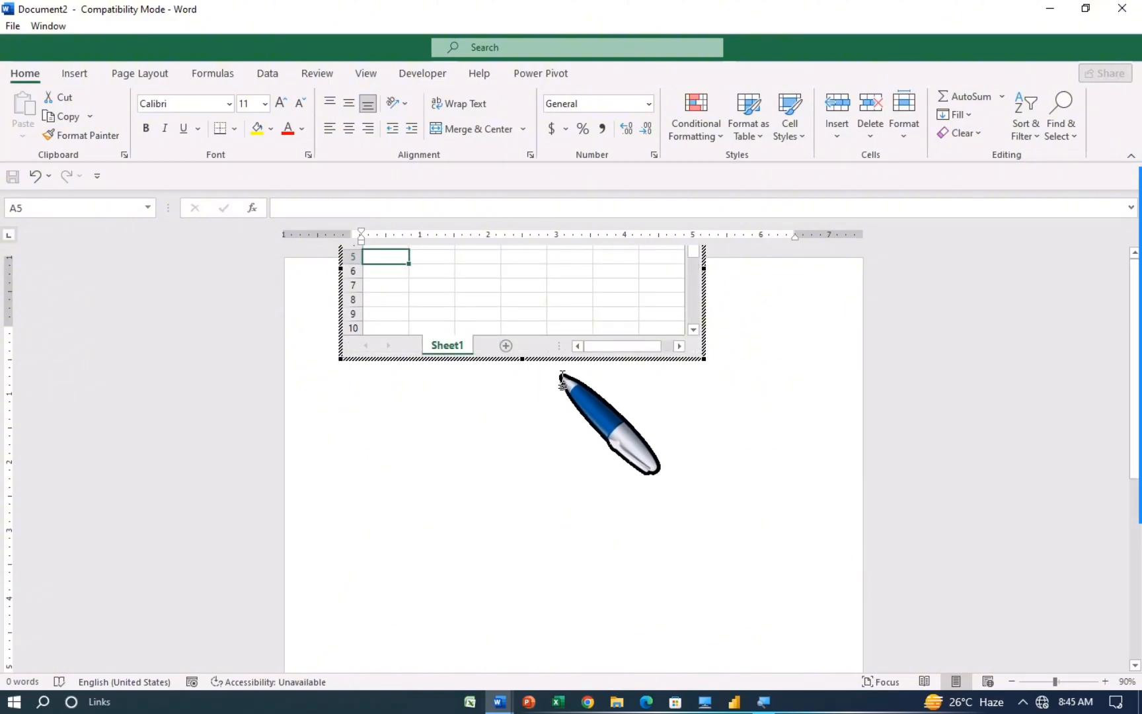
text(name)
key(Tab)
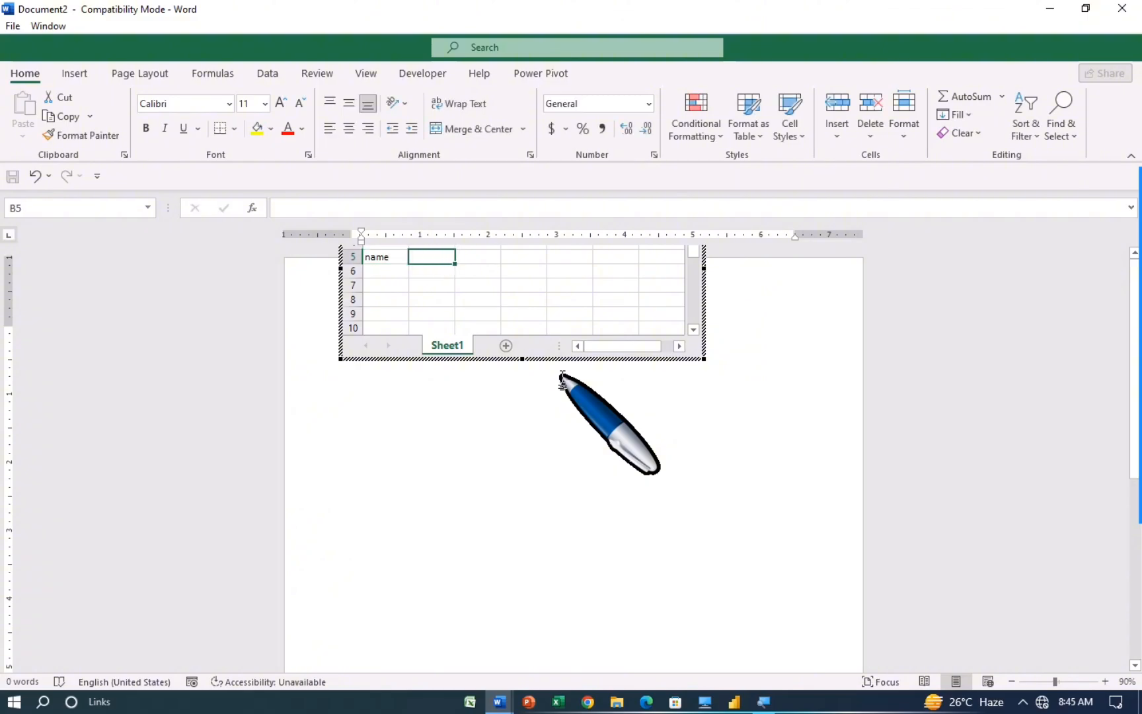
text(age)
key(Tab)
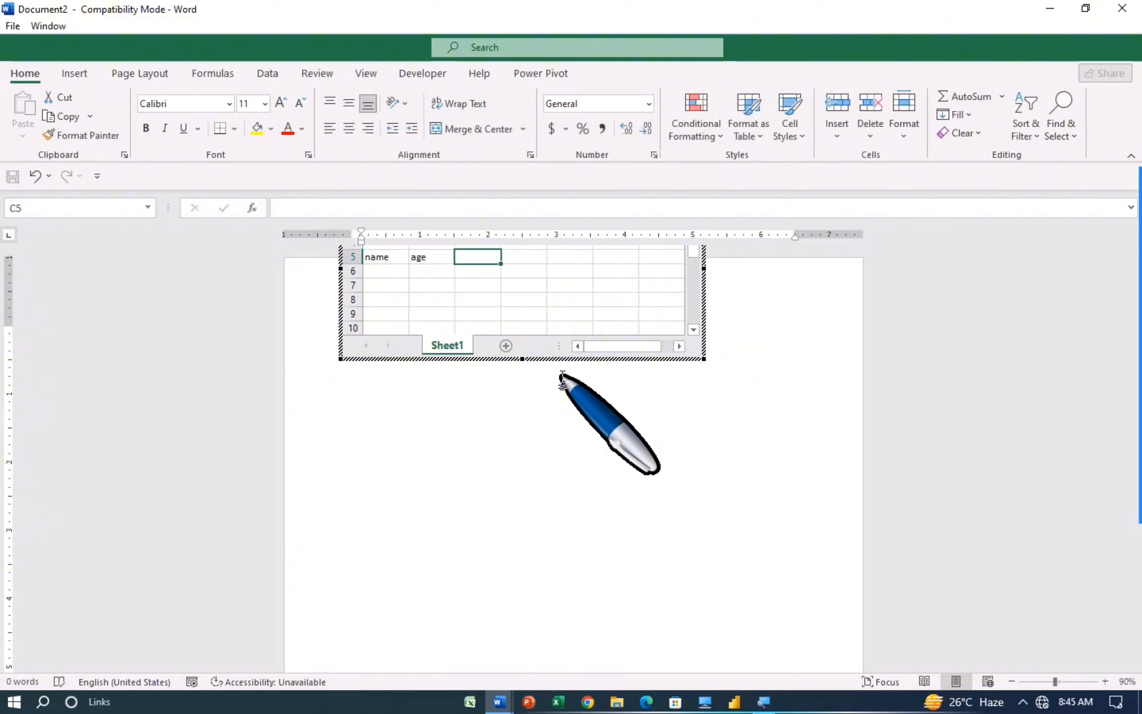
text(sal)
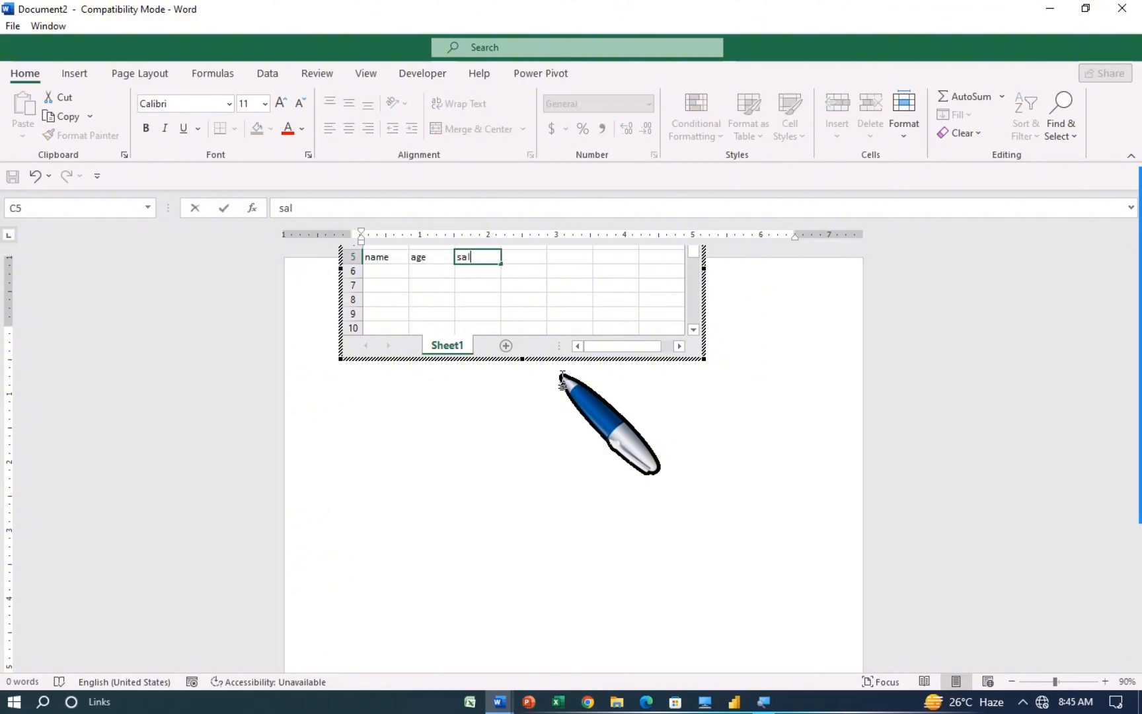
text(es)
key(Return)
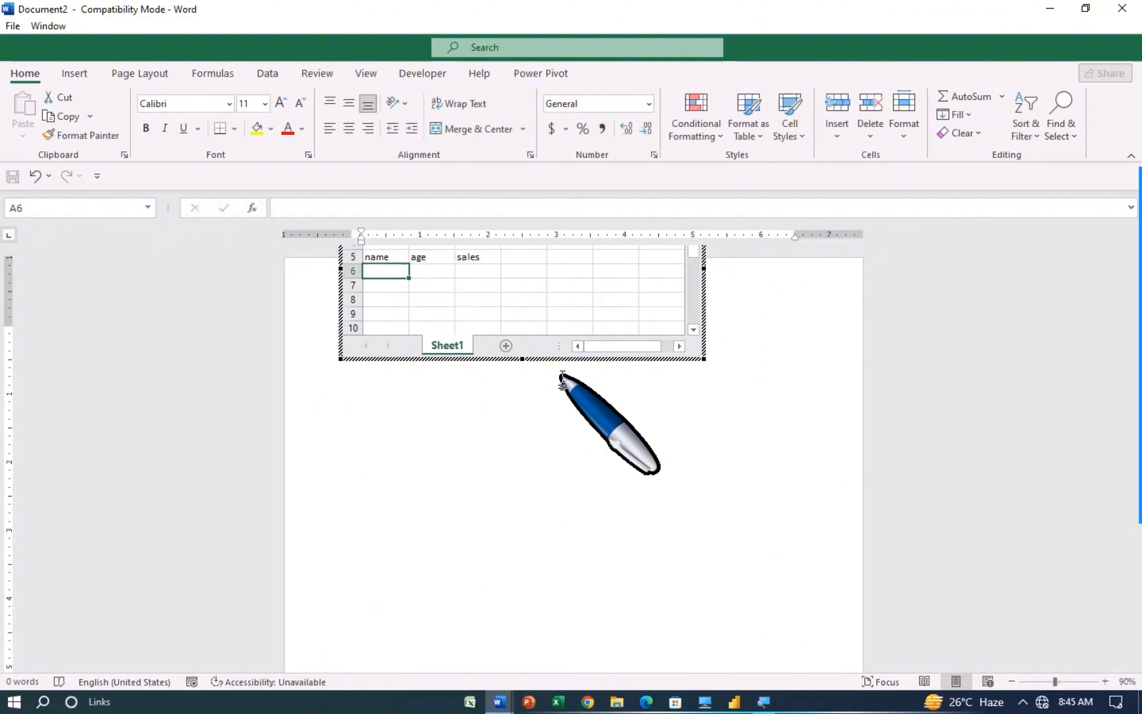
Step: List names a, b, c, d, e down column A under the name header
text(a)
key(Return)
text(v)
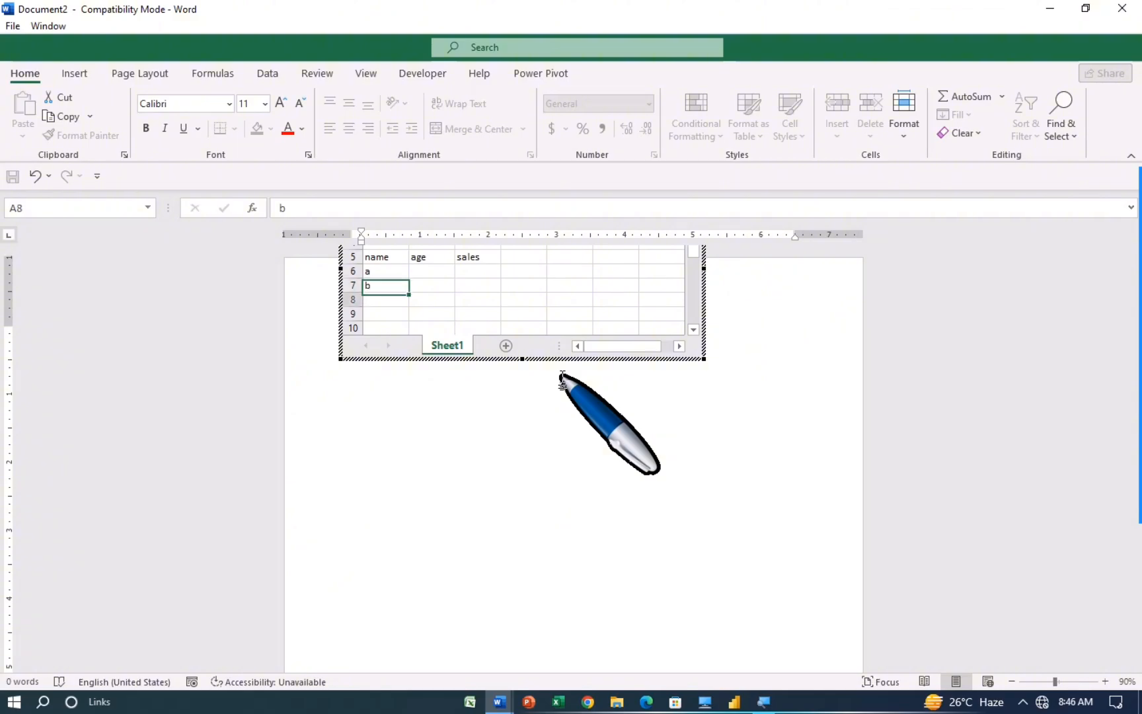
key(Return)
text(c)
key(Return)
text(d)
key(Return)
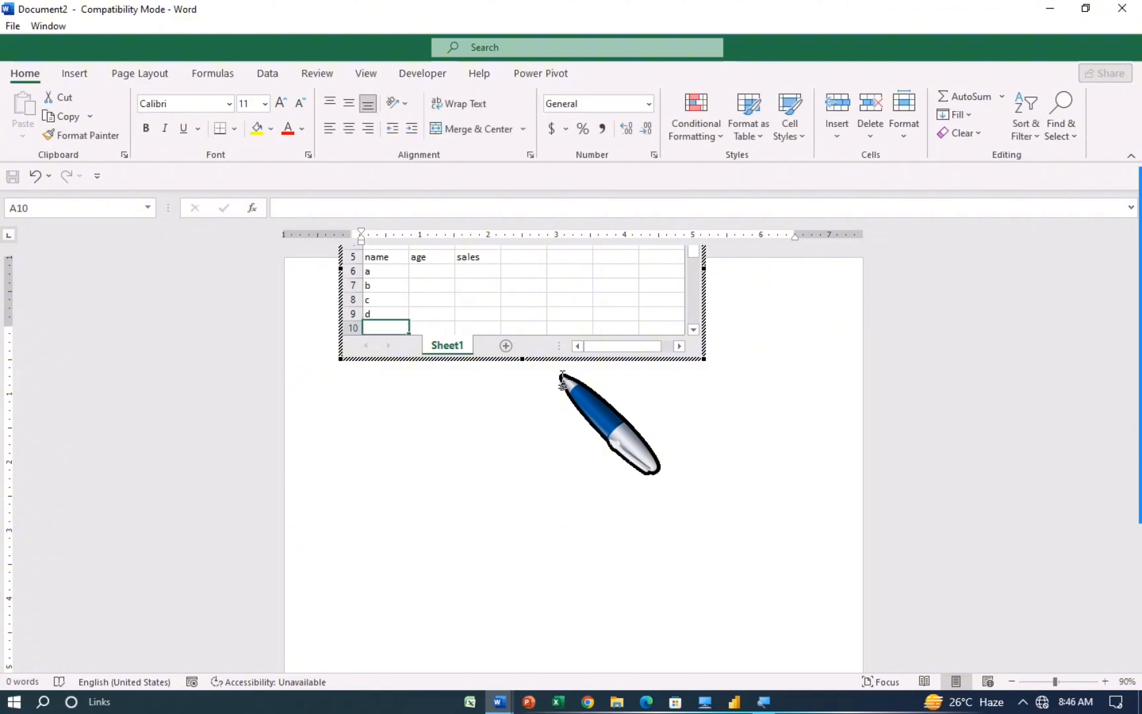
key(Tab)
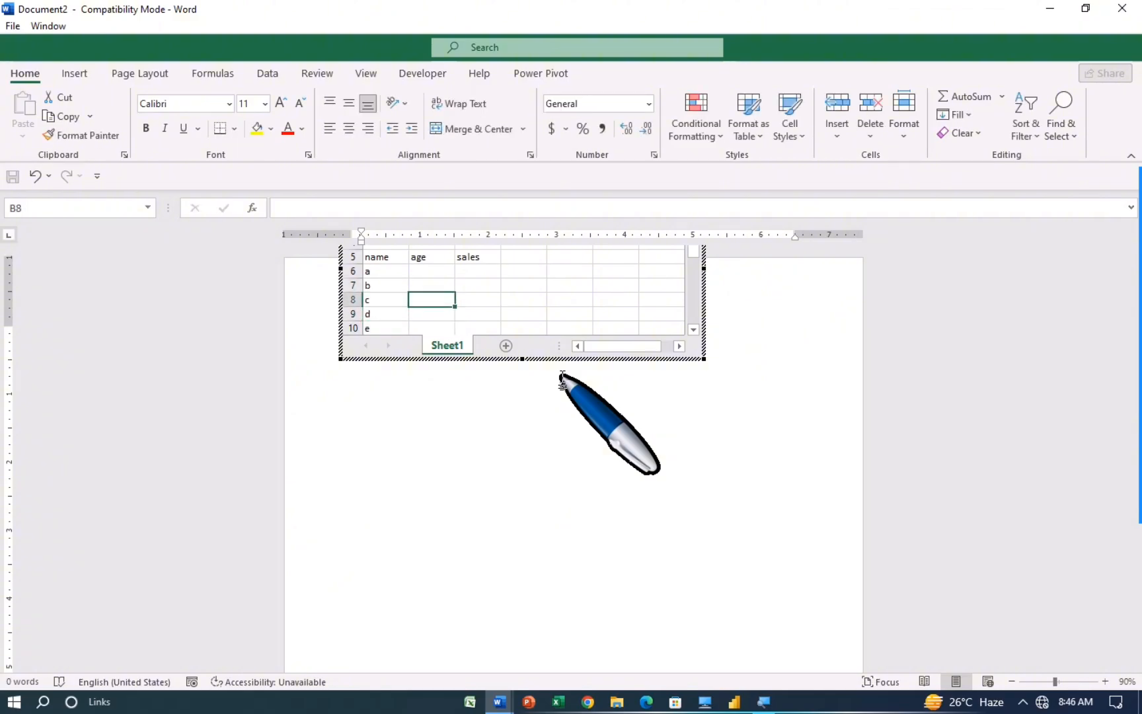
Step: Enter ages 22, 23, 26, 28, 27 in cells B6:B10
text(22)
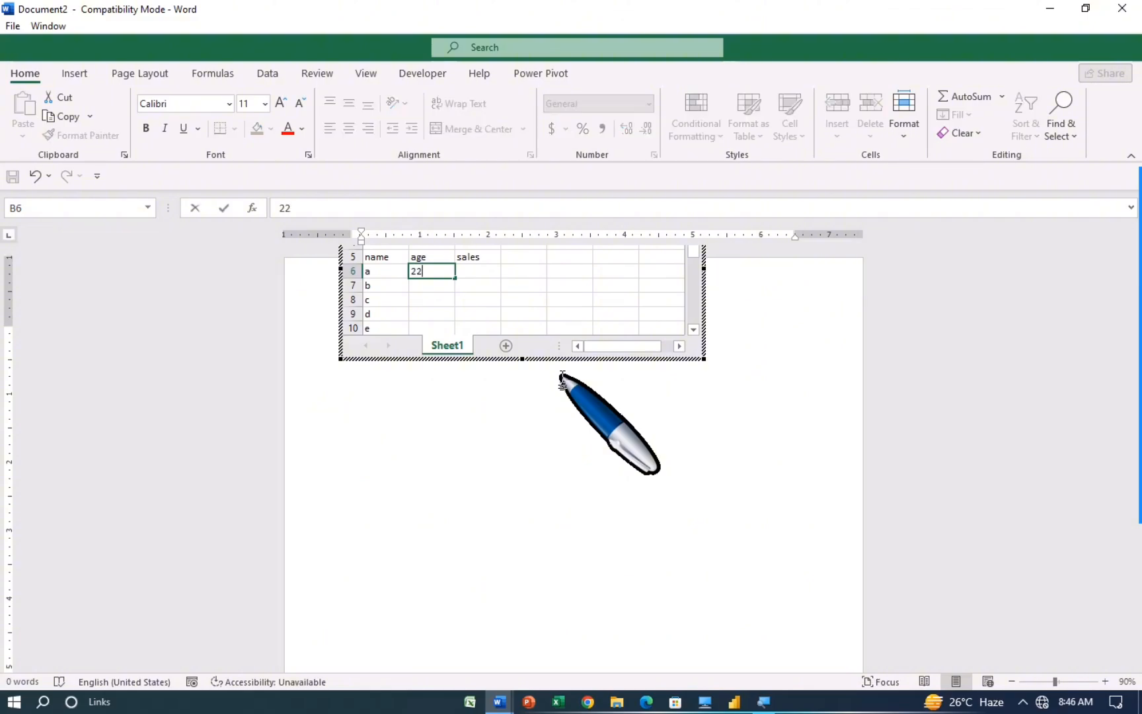
text(23)
key(Return)
text(26)
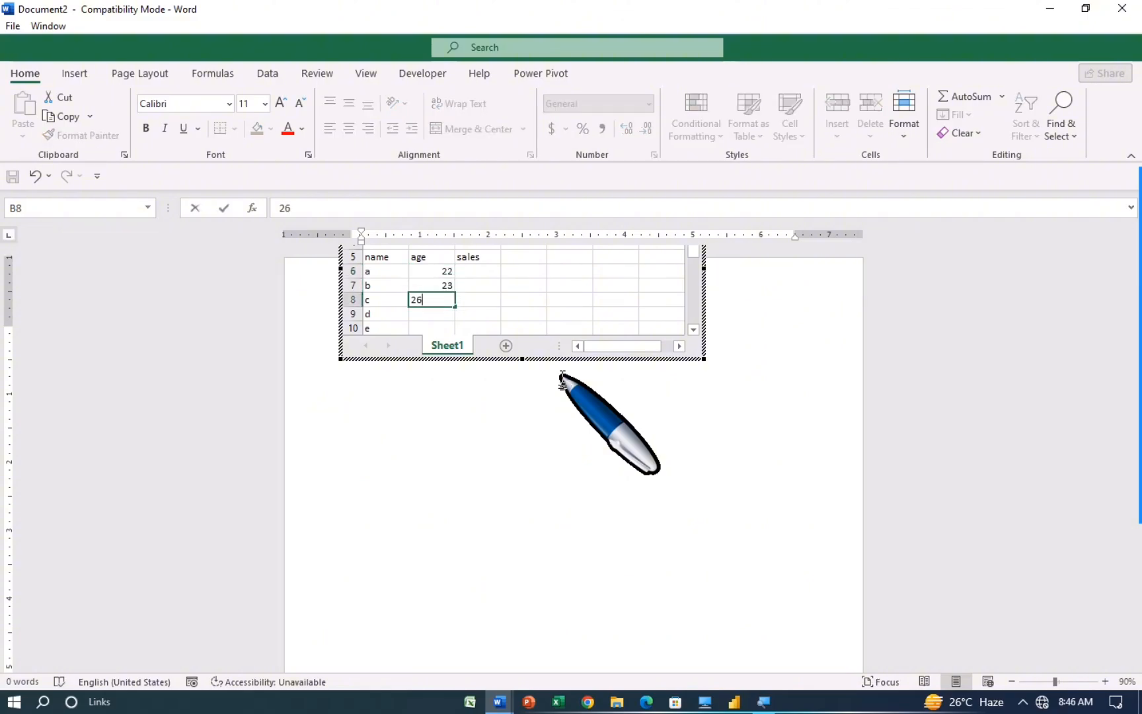
key(Return)
text(28)
key(Return)
text(2)
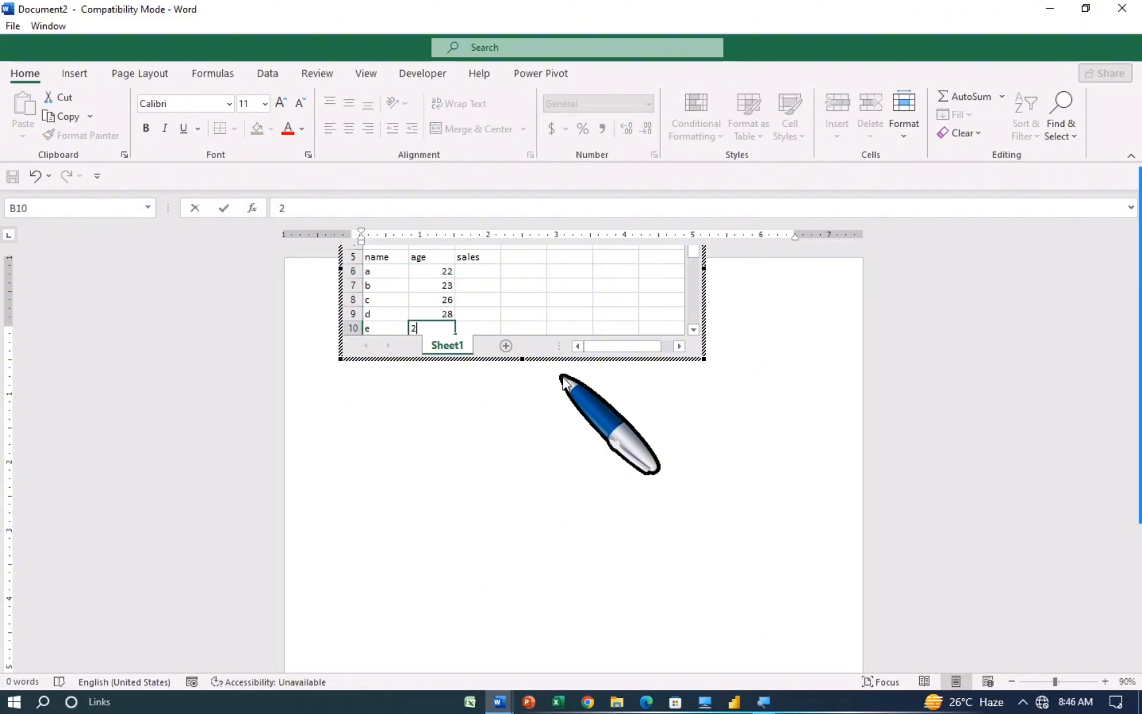
key(Return)
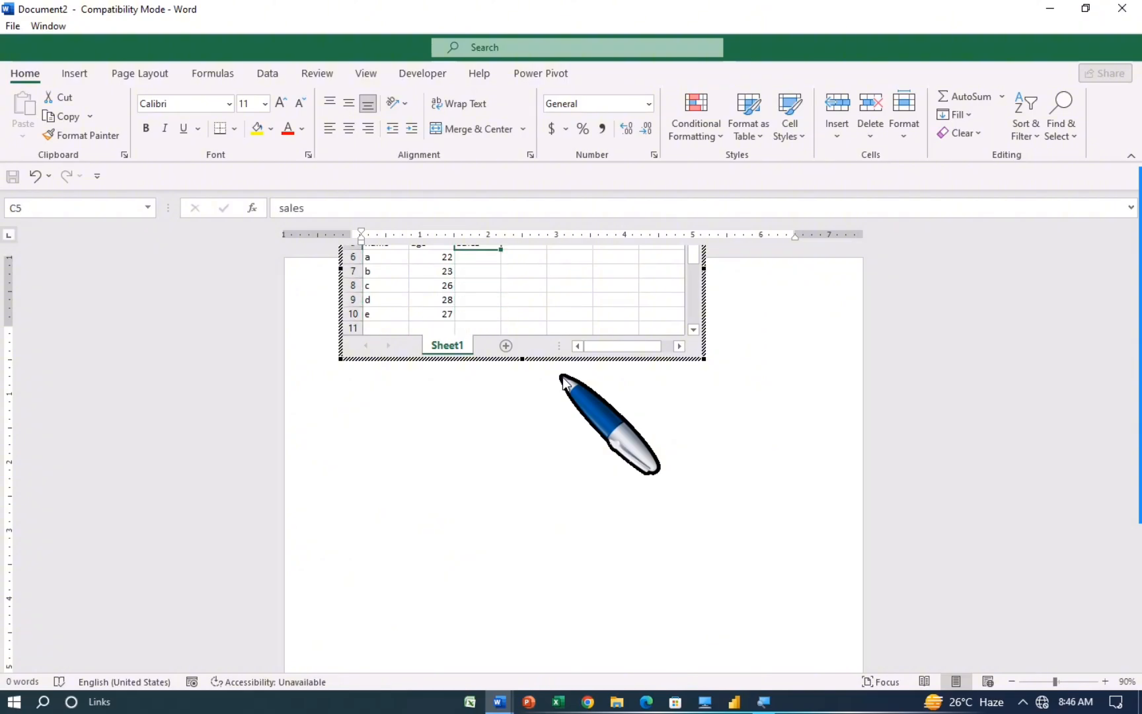
Step: Enter sales 12000, 23000, 25000, 26000, 28000 in cells C6:C10
scroll(558, 301, up, 1)
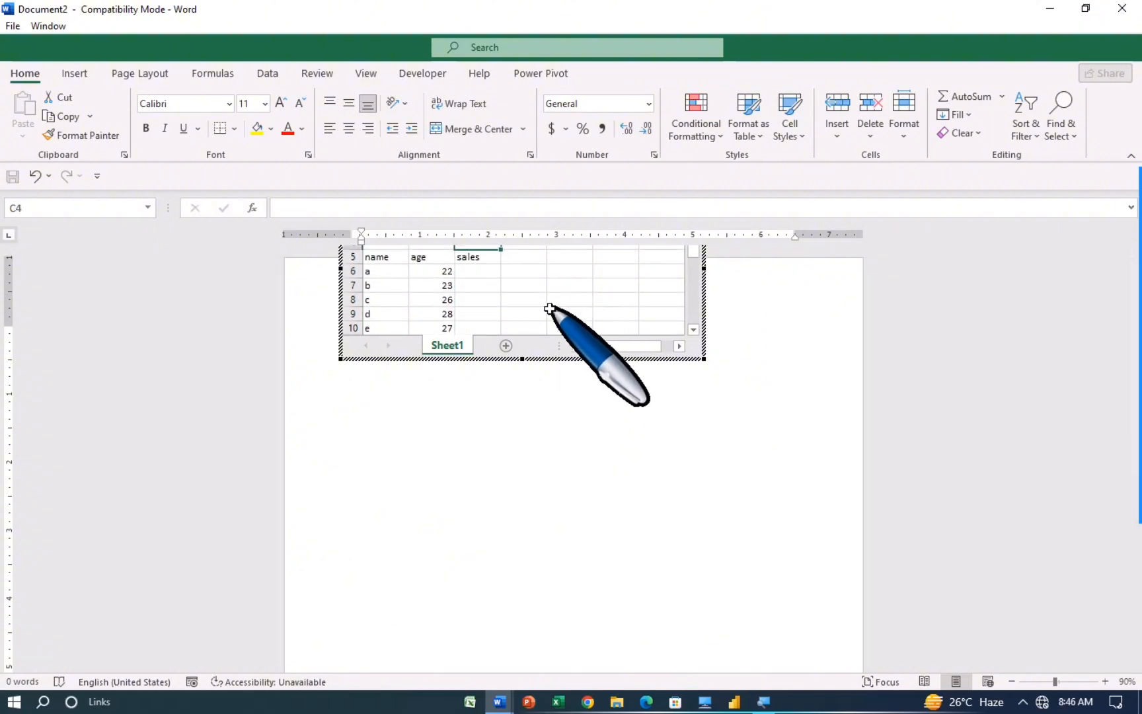
click(484, 276)
text(12000)
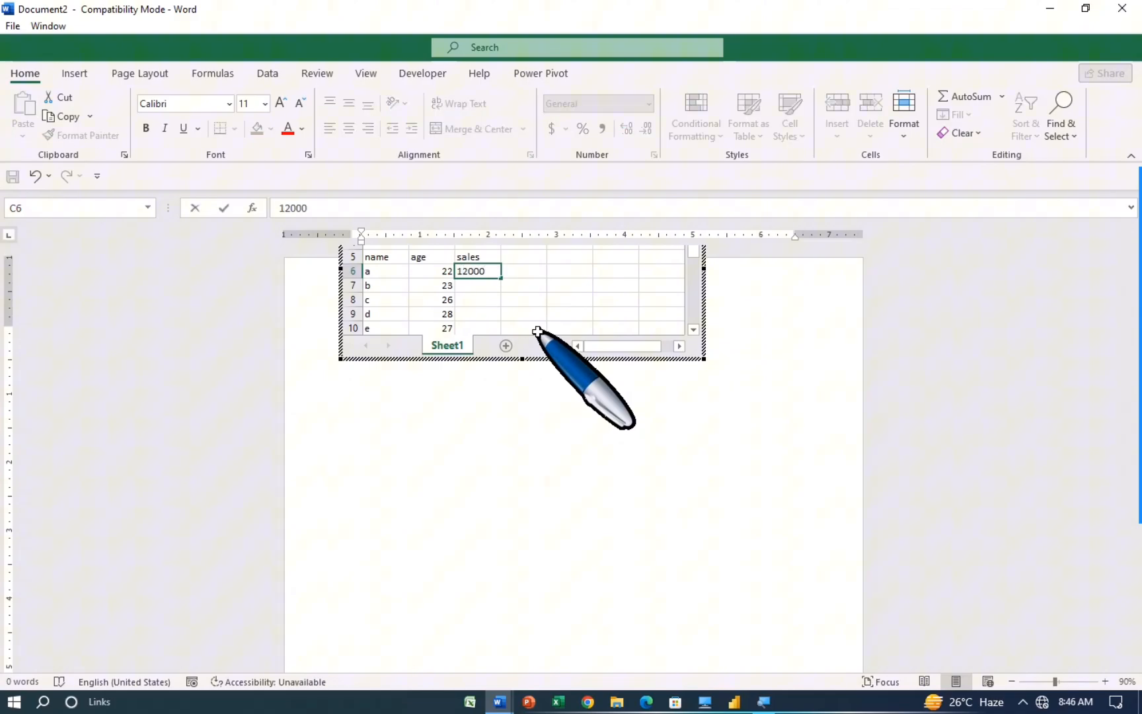
key(Return)
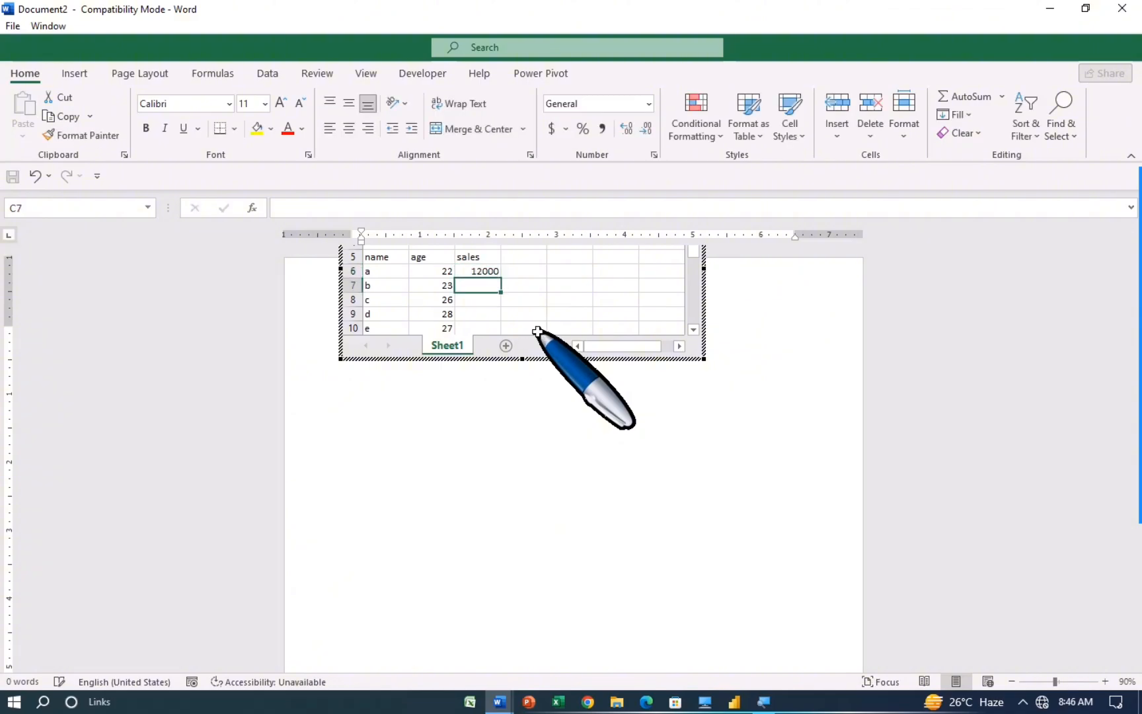
text(23000)
key(Return)
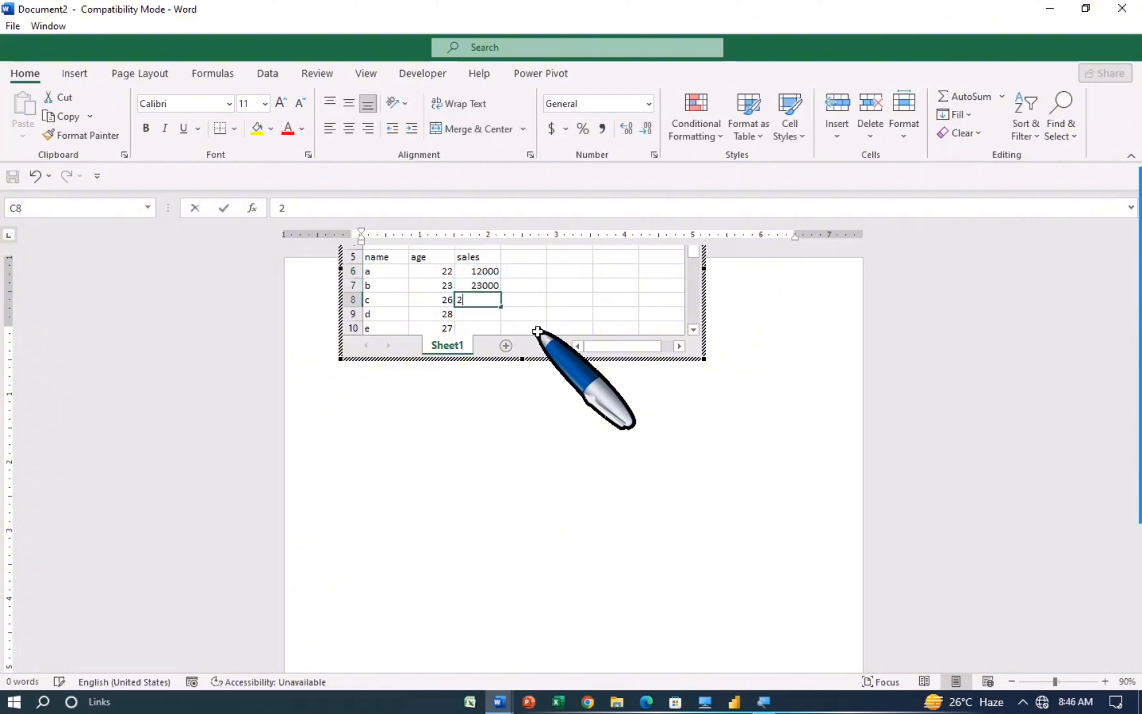
text(25000)
key(Return)
text(26)
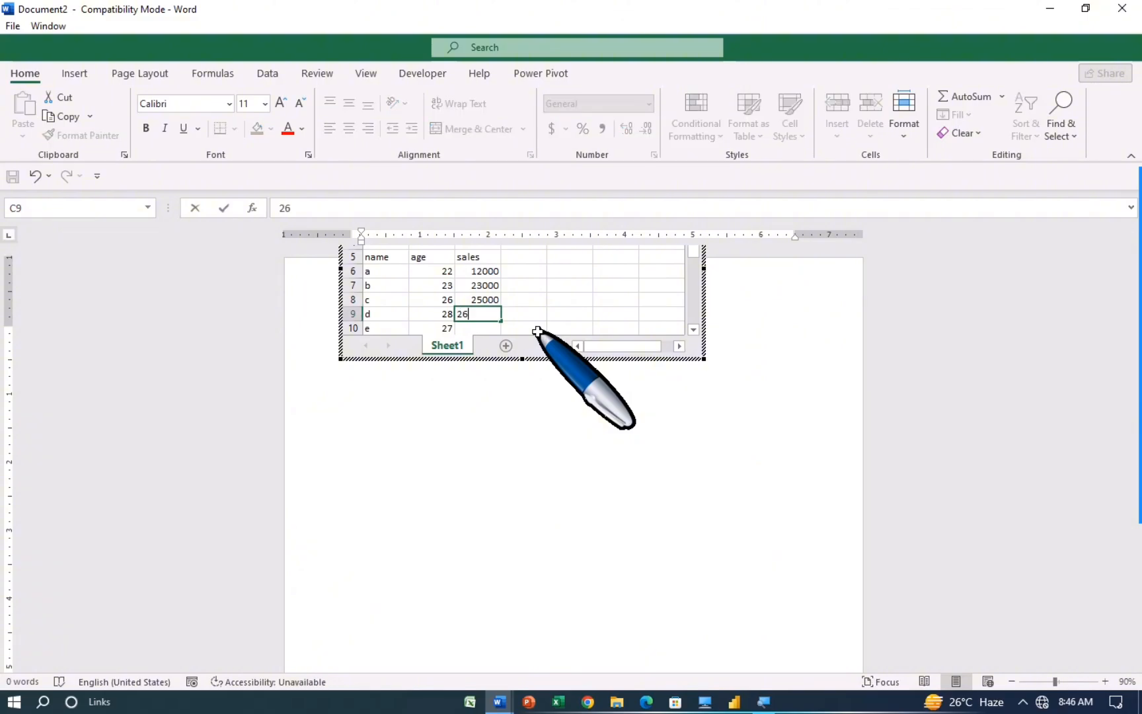
text(000)
key(Return)
text(28)
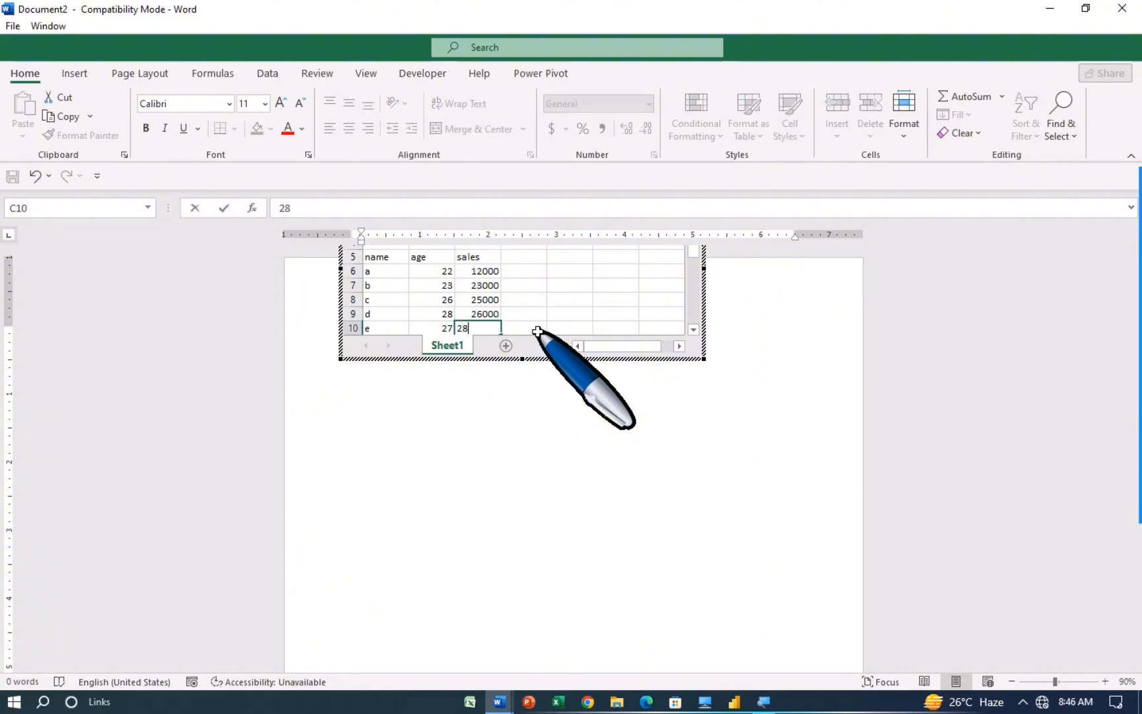
scroll(542, 327, down, 1)
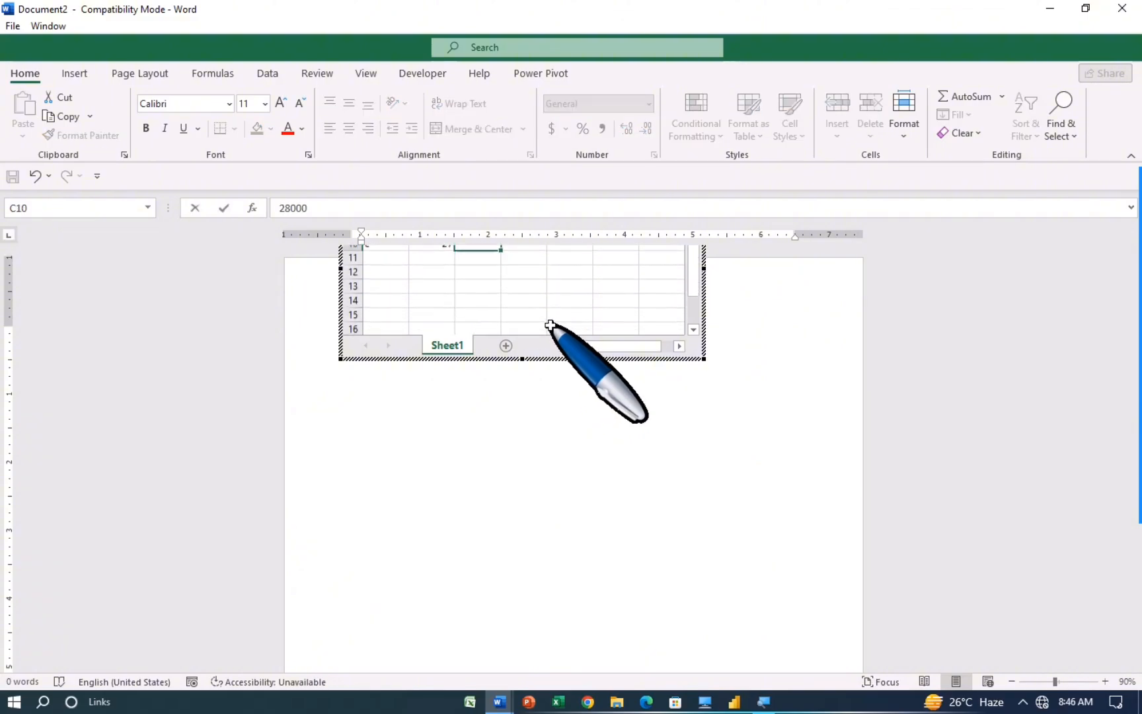
text(000)
scroll(549, 325, up, 1)
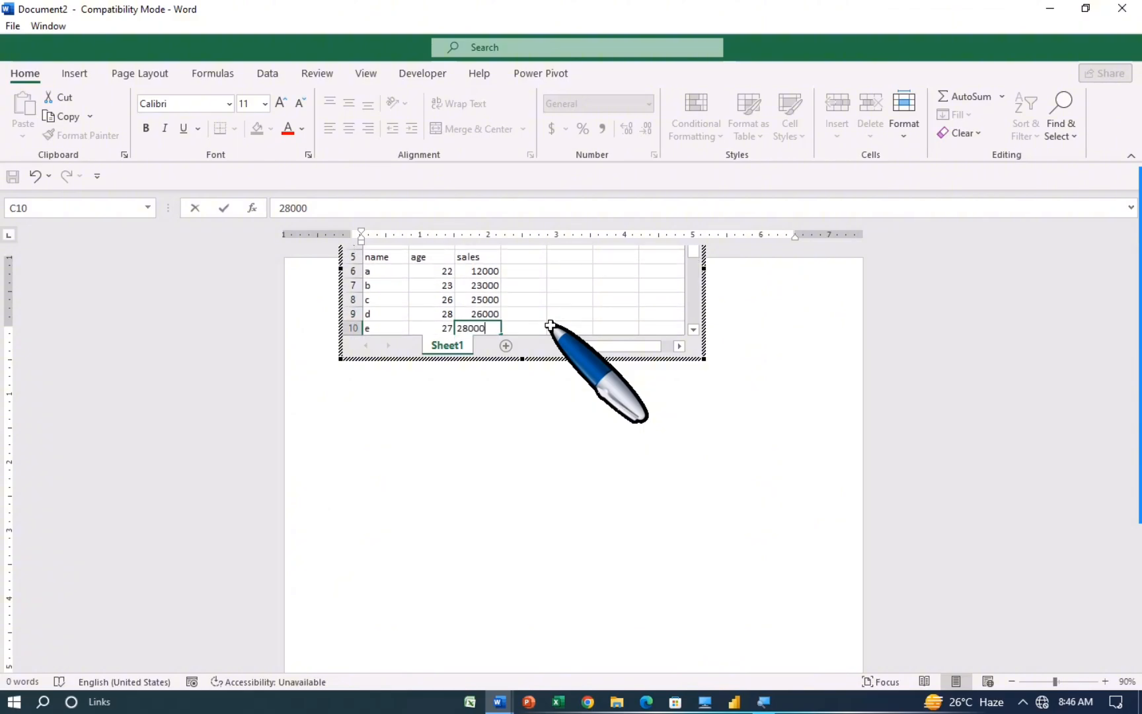
click(593, 309)
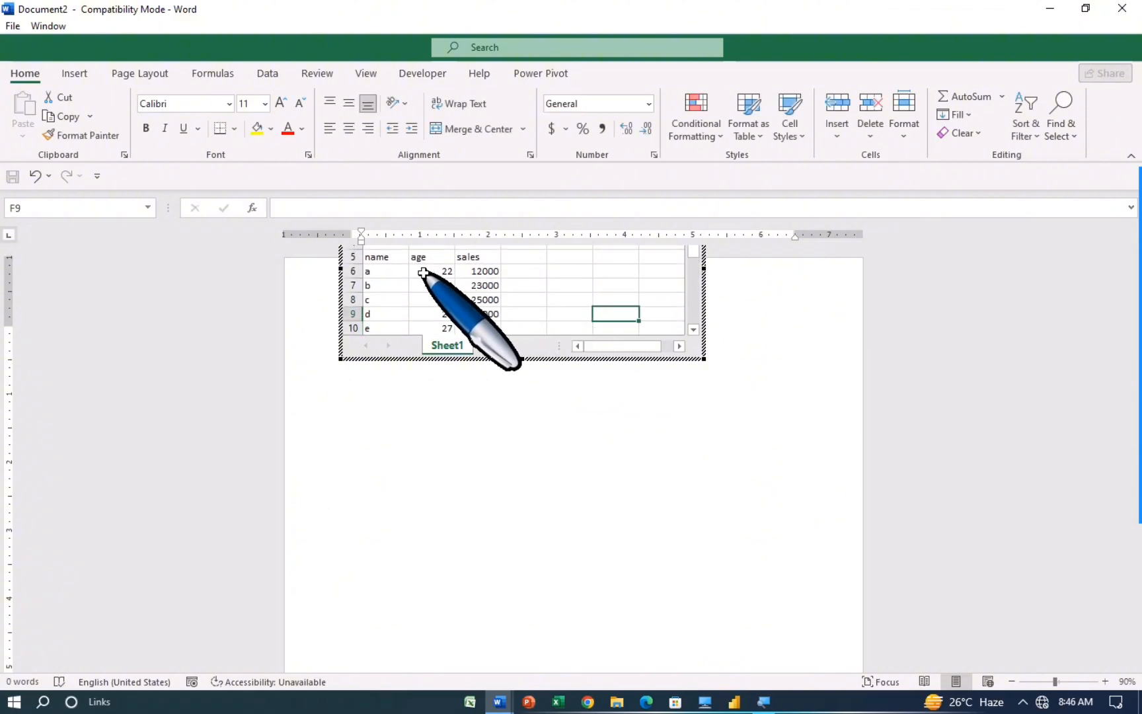
Step: Center-align the A5:C10 table values and fill the header row yellow
drag(379, 257, 498, 327)
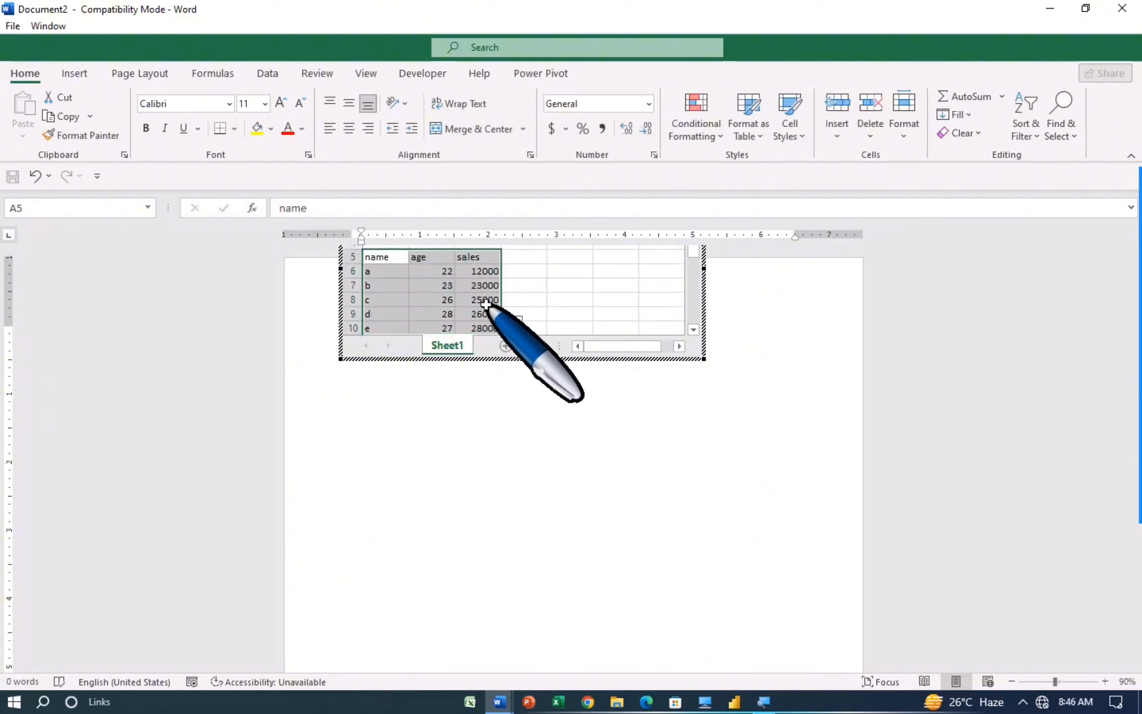
click(347, 128)
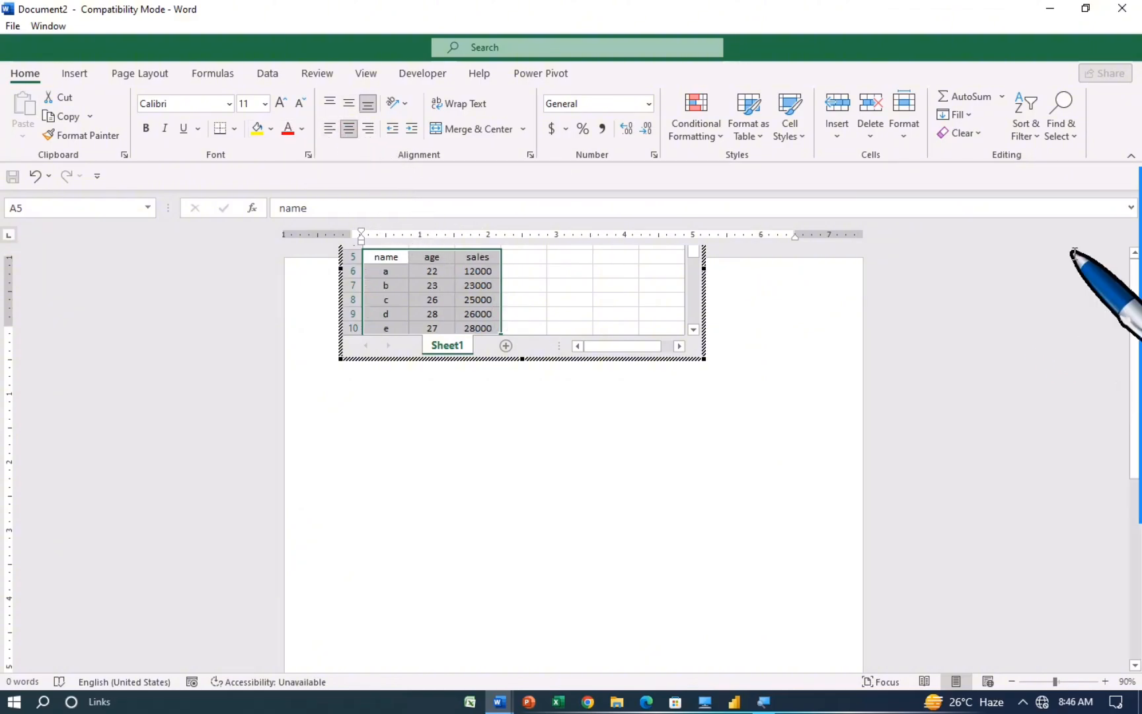
drag(430, 257, 489, 256)
click(257, 129)
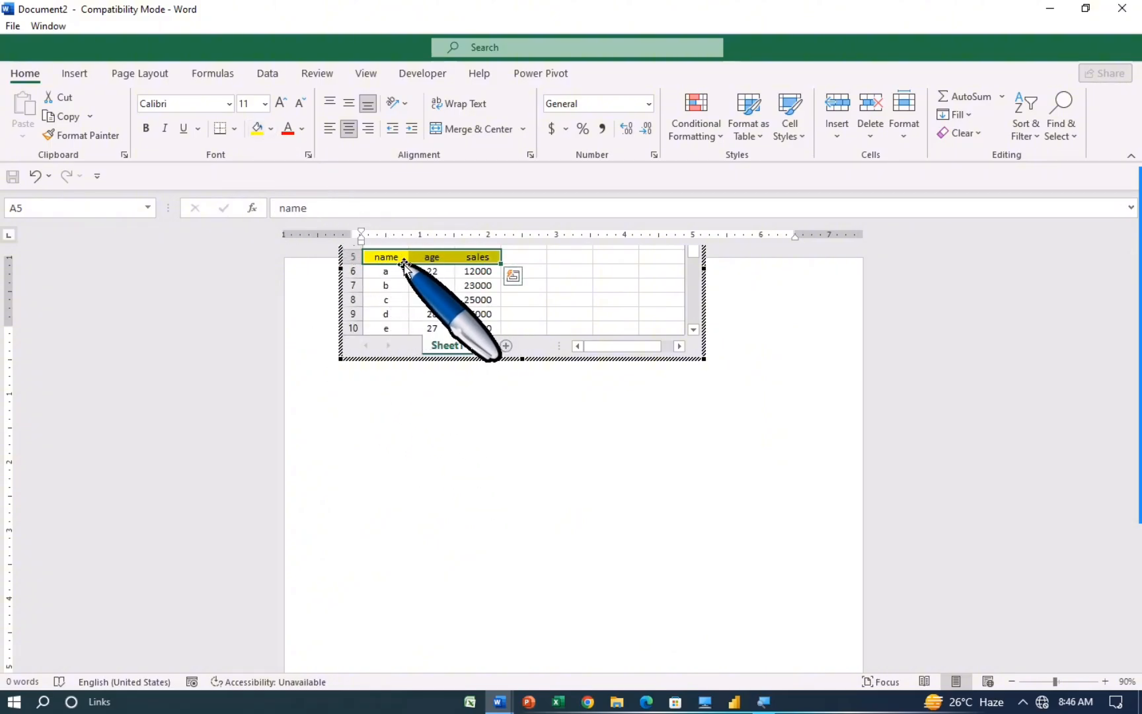
Step: Apply All Borders to the table, bold the header row, and exit sheet editing
drag(381, 256, 497, 328)
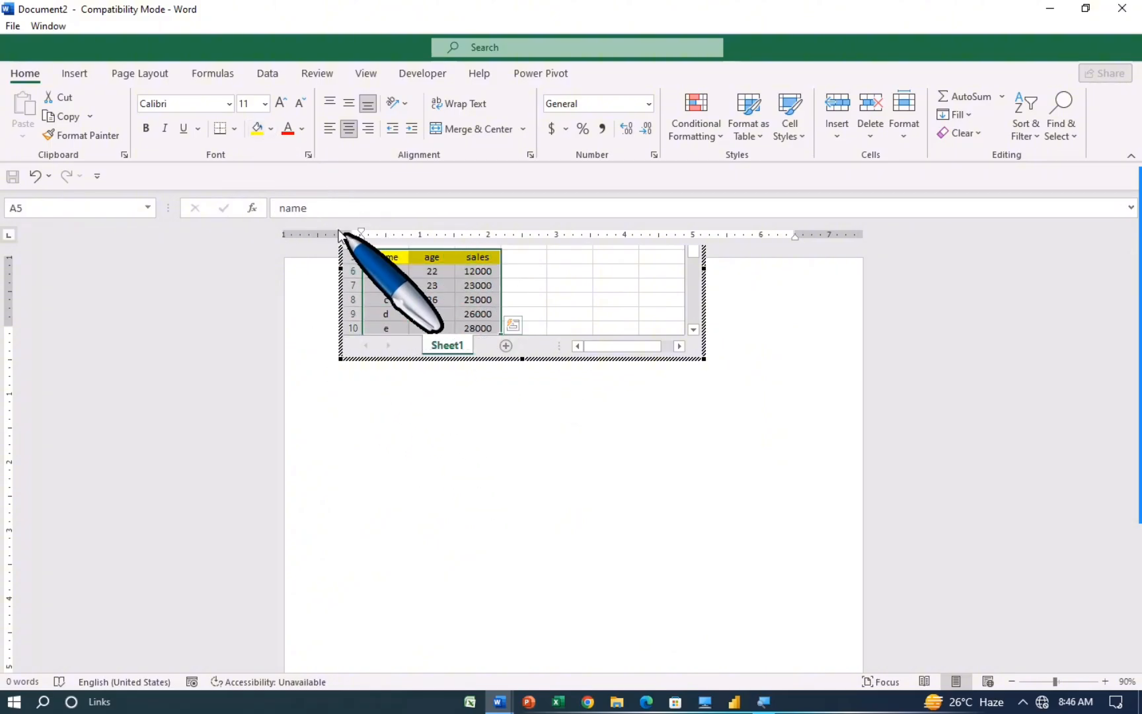
click(235, 128)
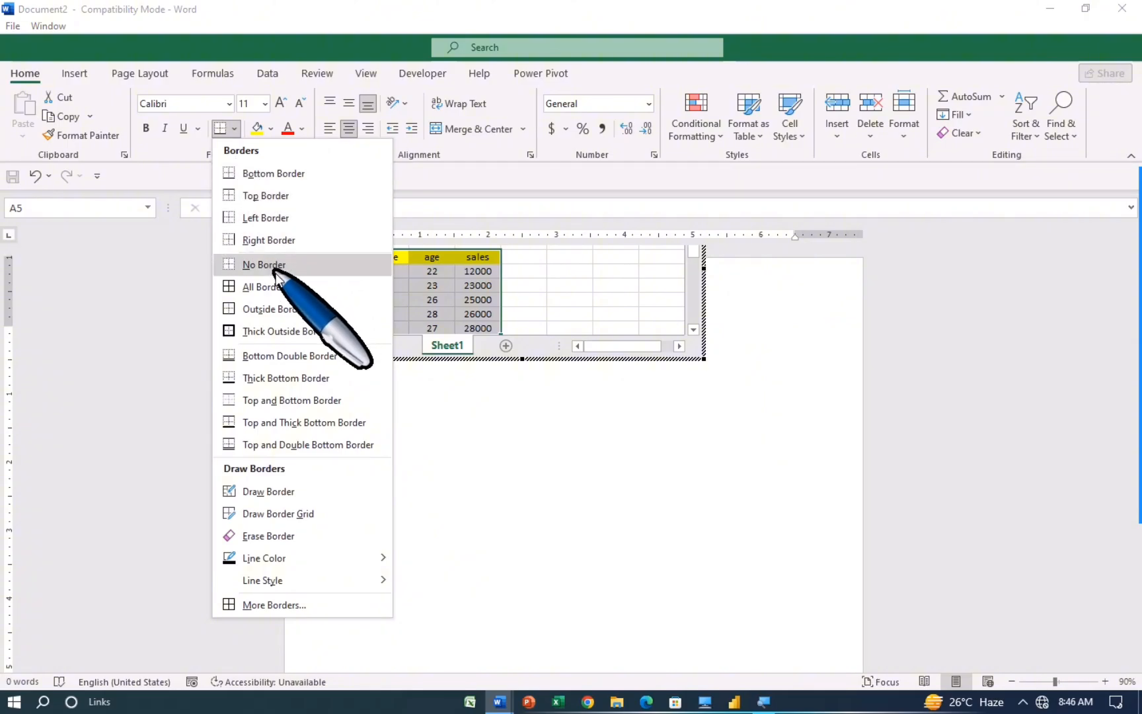
click(267, 288)
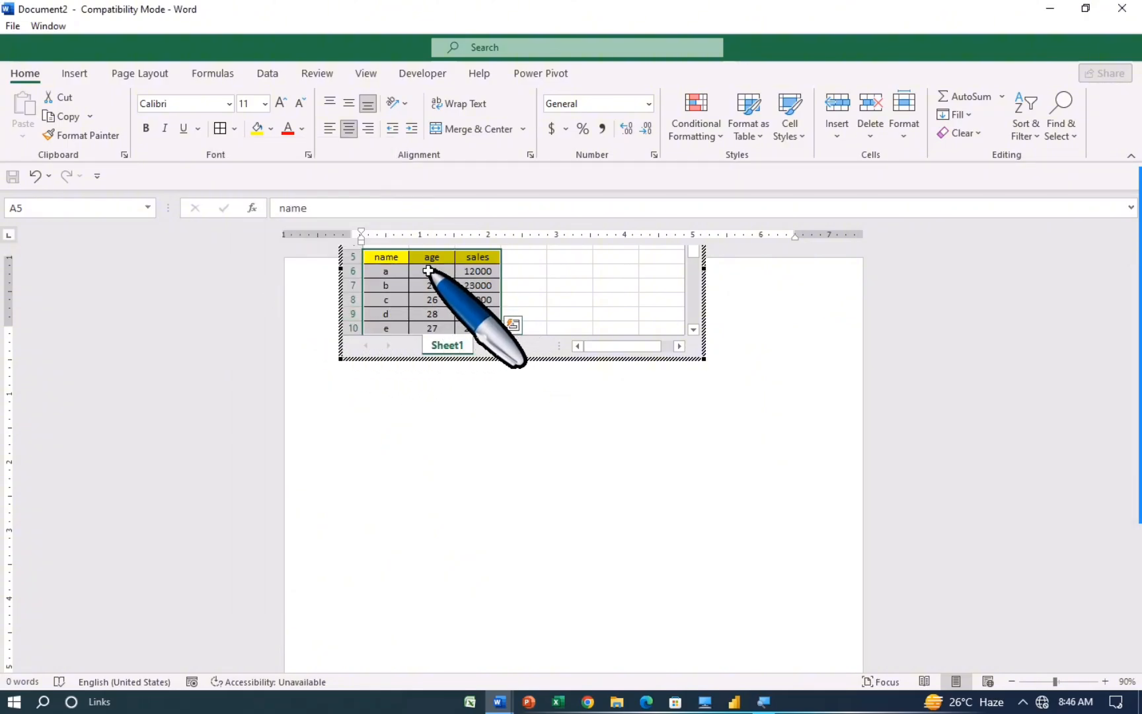
drag(388, 257, 486, 257)
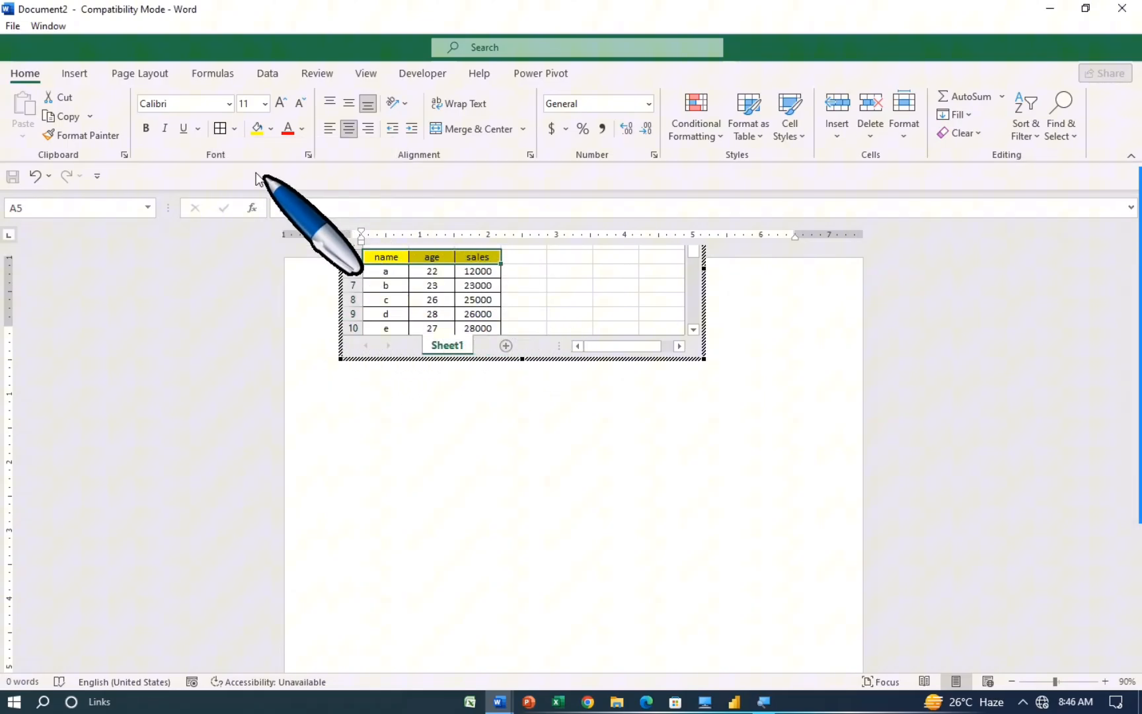
click(146, 128)
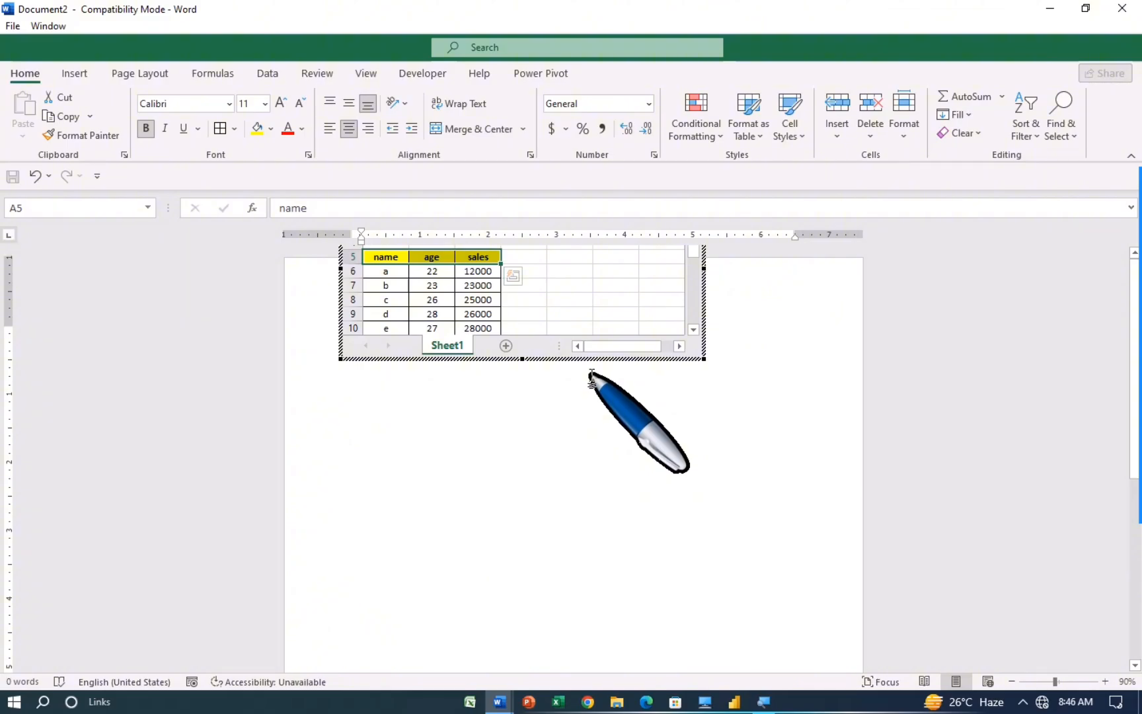
click(846, 326)
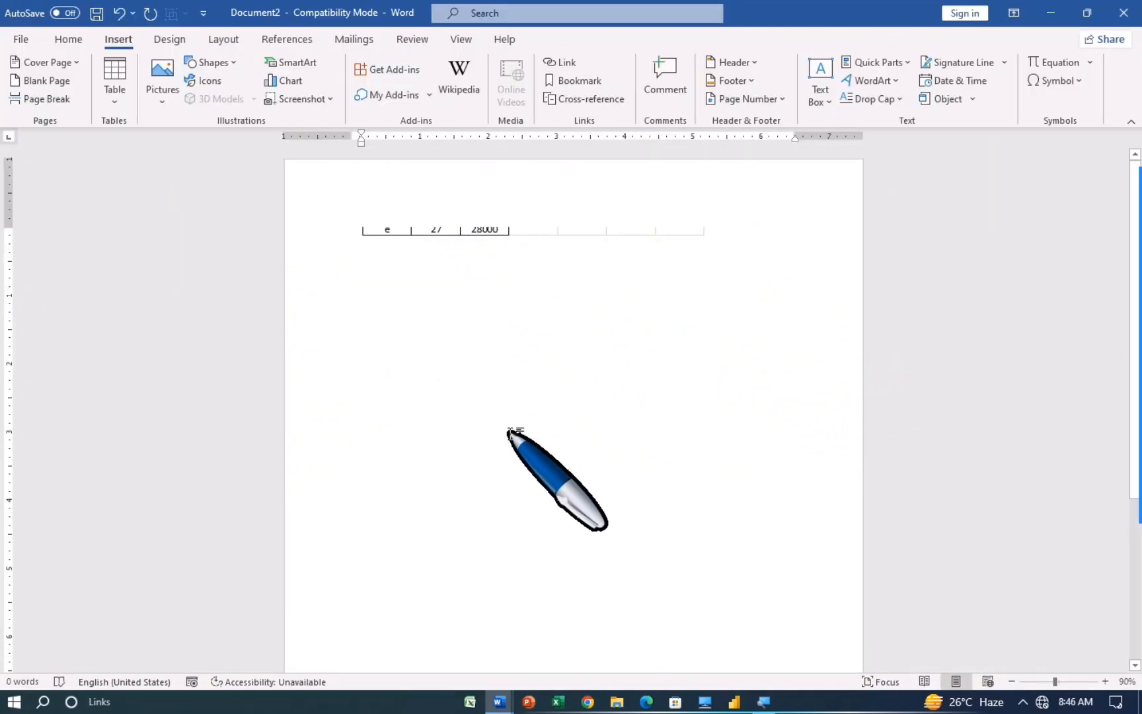
Step: Set the embedded sales table's line spacing to 1.5
click(653, 234)
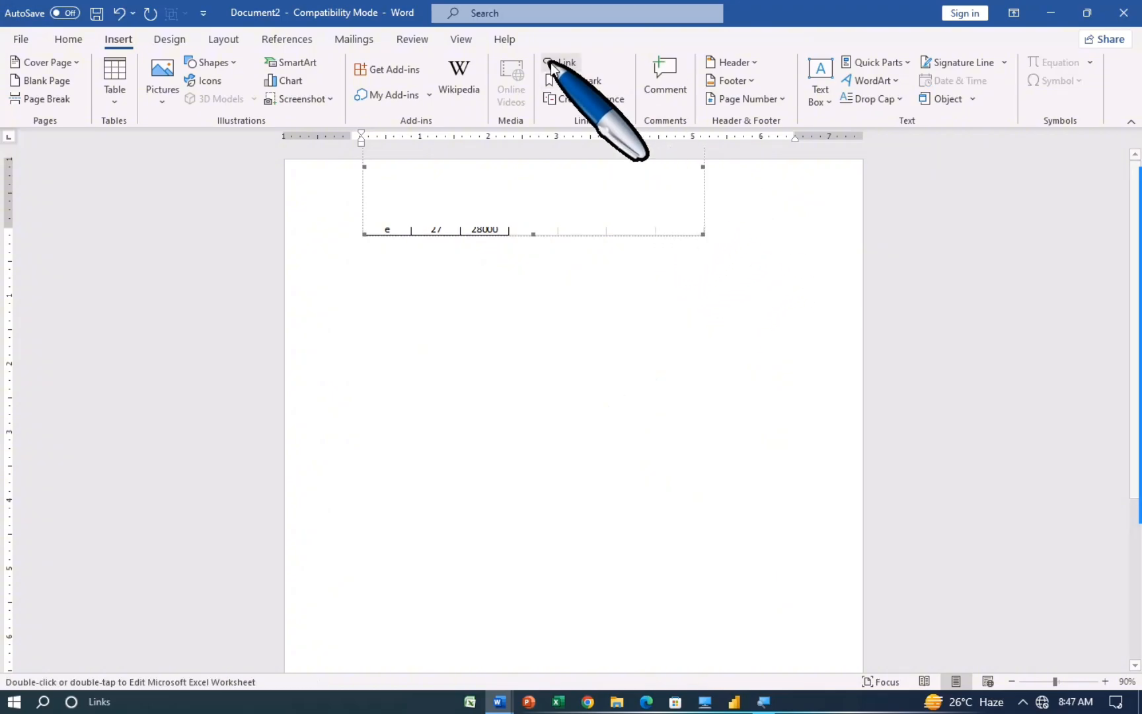
right_click(681, 236)
click(618, 347)
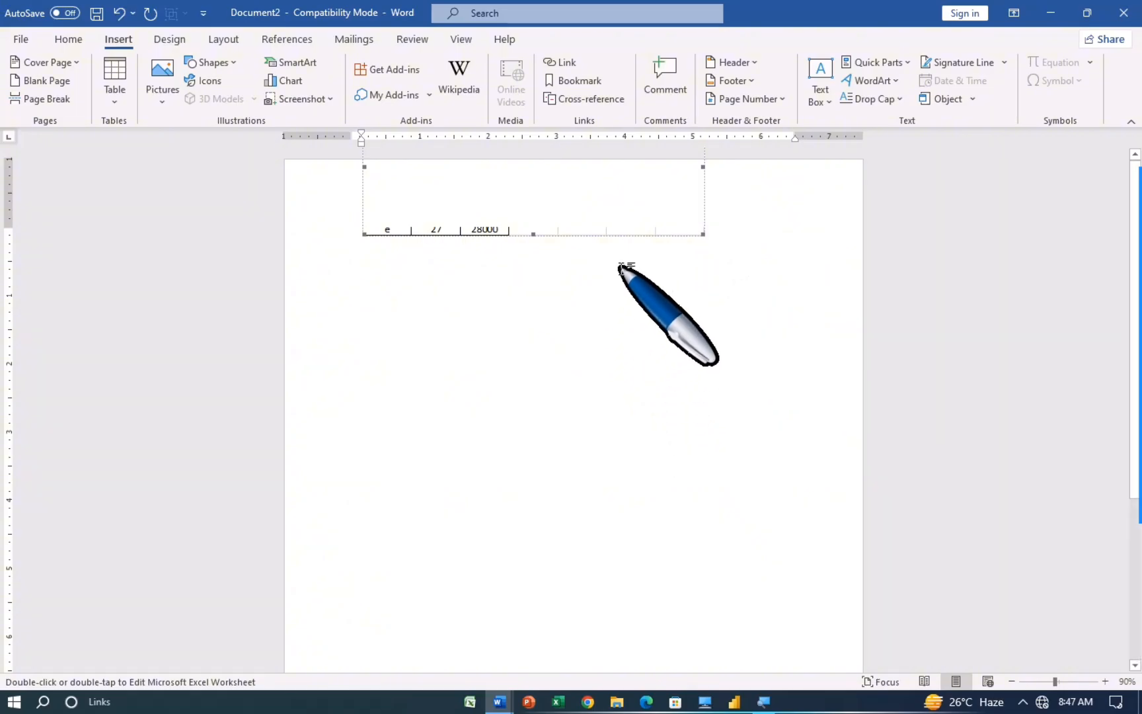
drag(639, 236, 646, 374)
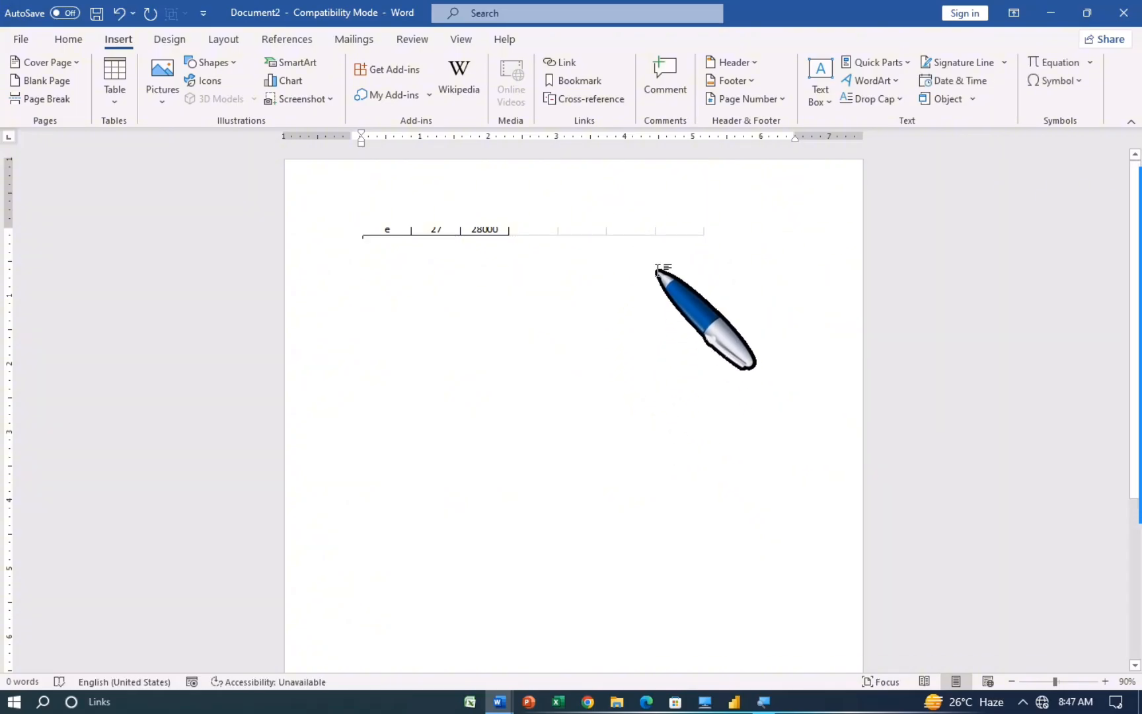
click(598, 229)
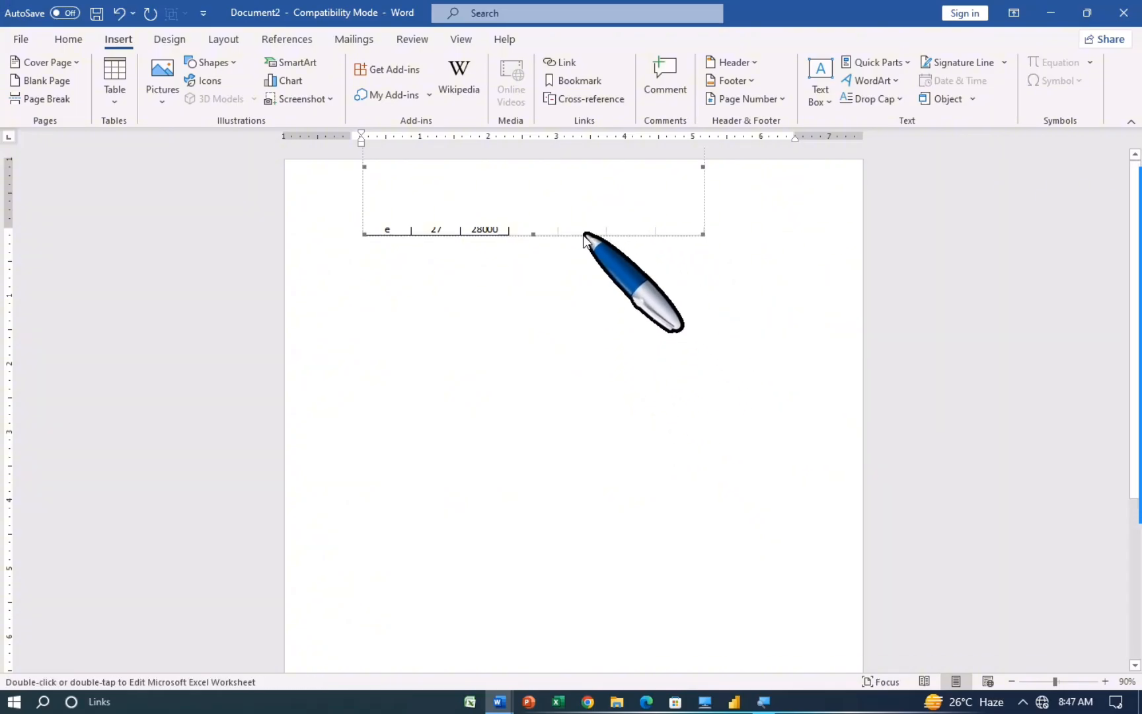
click(66, 39)
click(466, 95)
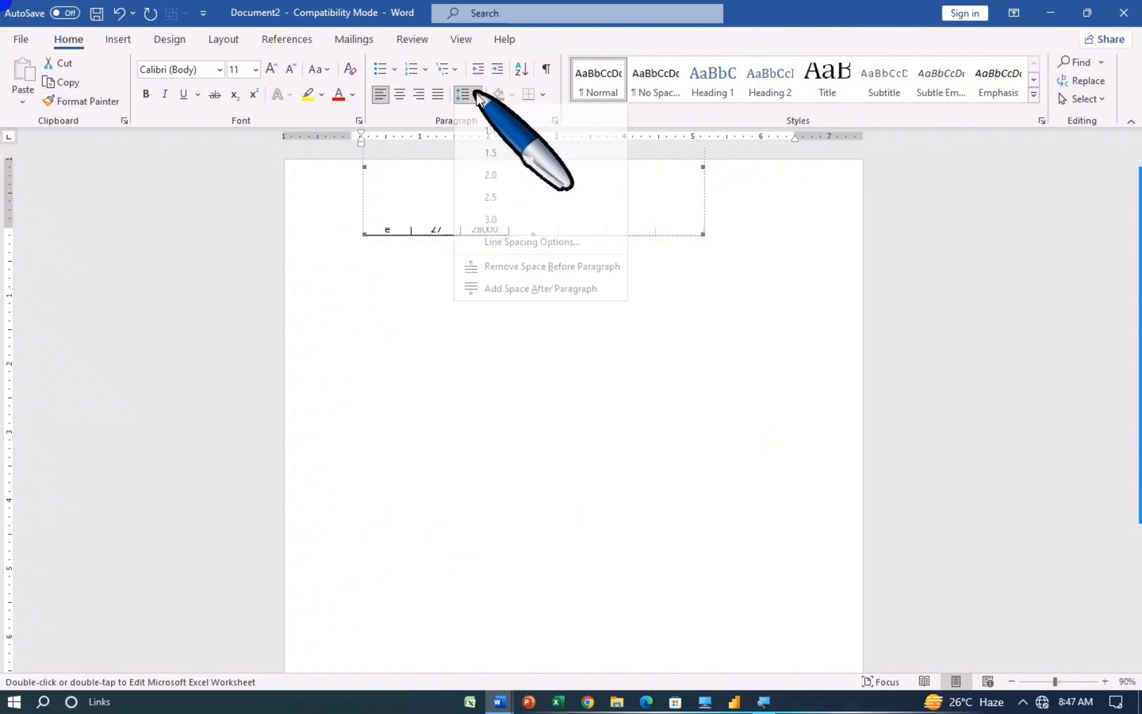
click(487, 162)
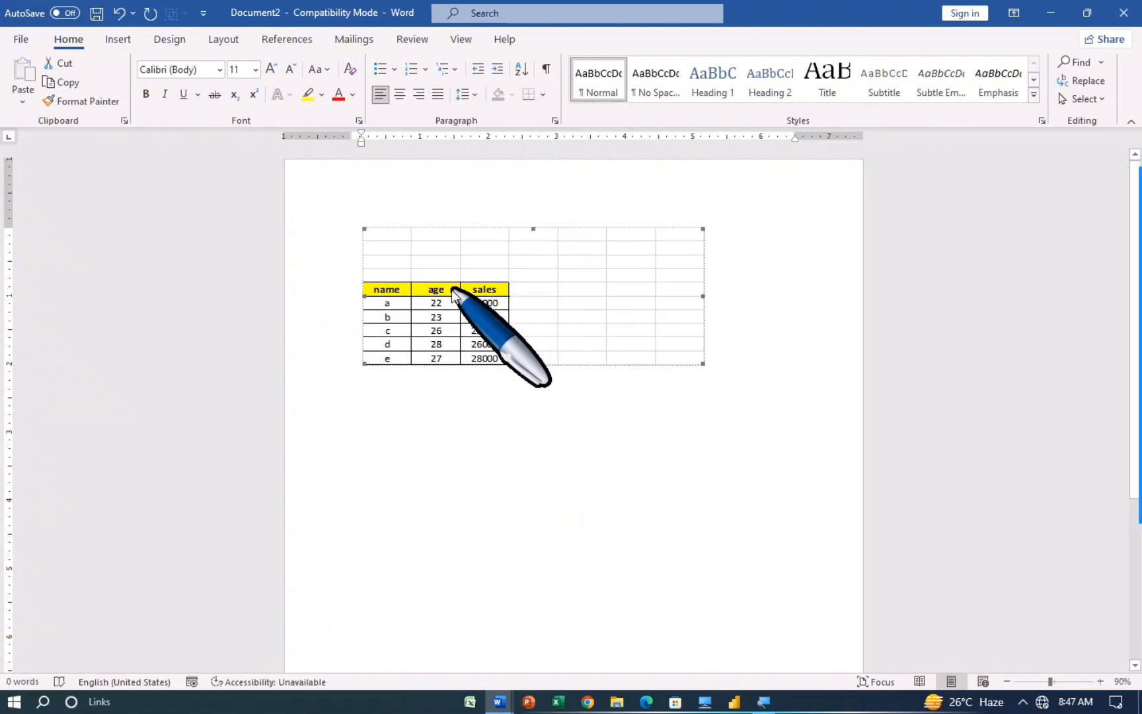
Step: Resize the embedded table from its corner, then undo, leaving the page empty
drag(397, 293, 489, 329)
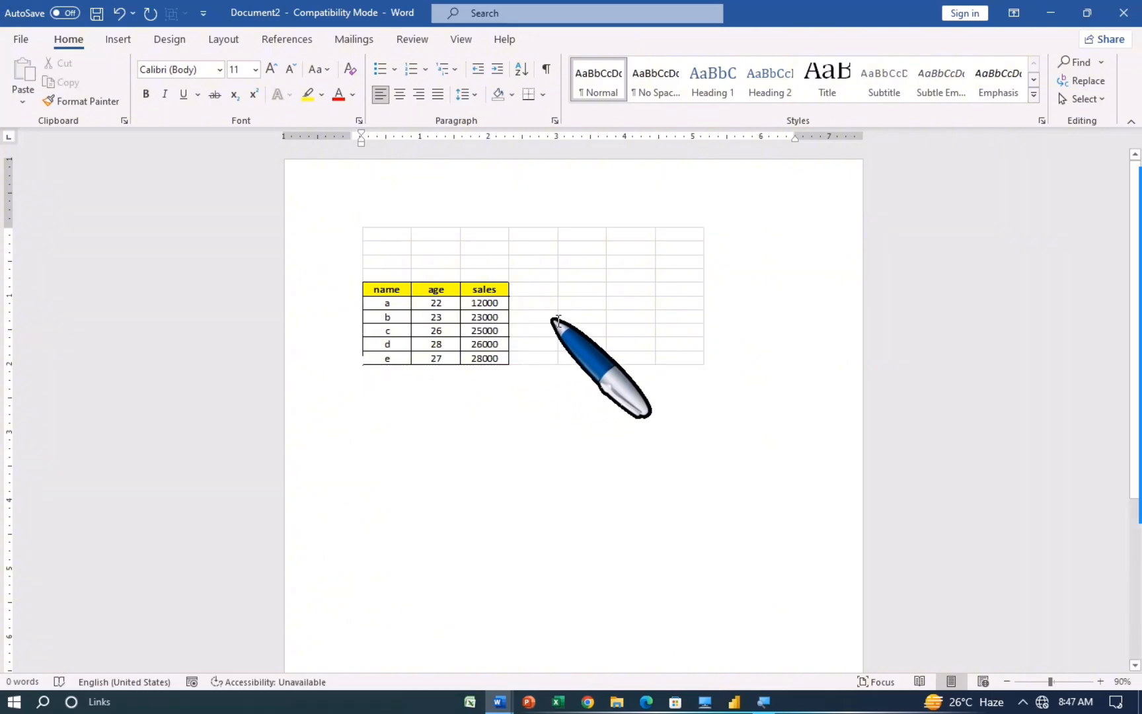
click(510, 360)
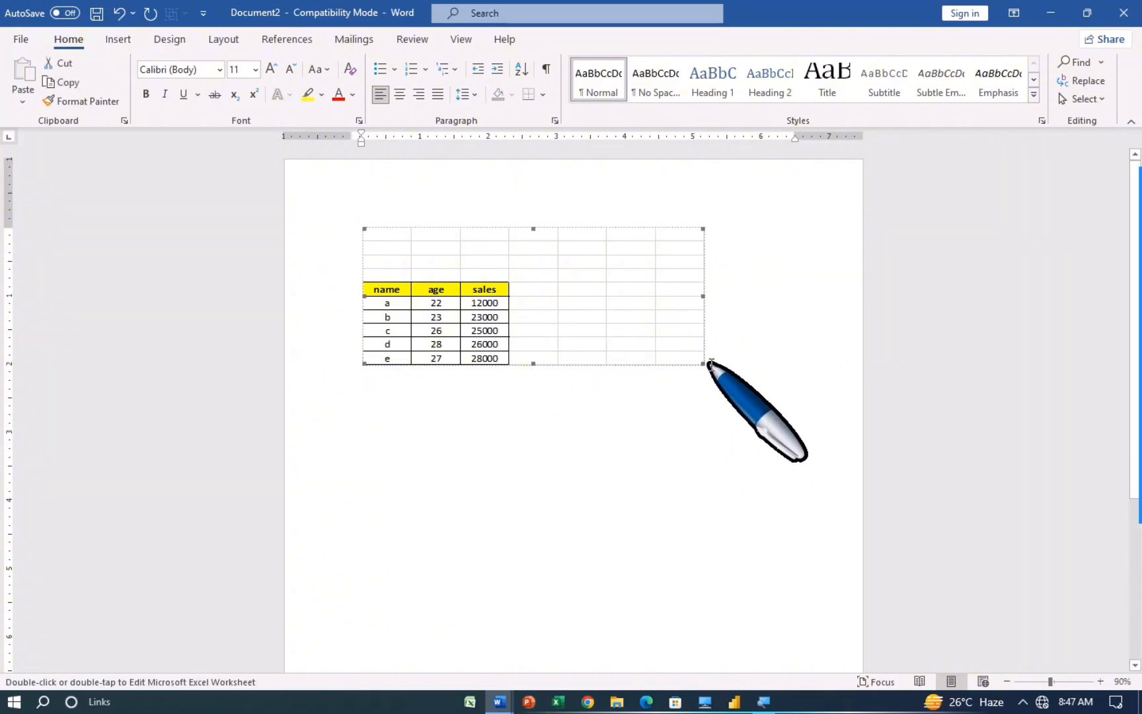
drag(701, 363, 712, 376)
drag(760, 478, 750, 480)
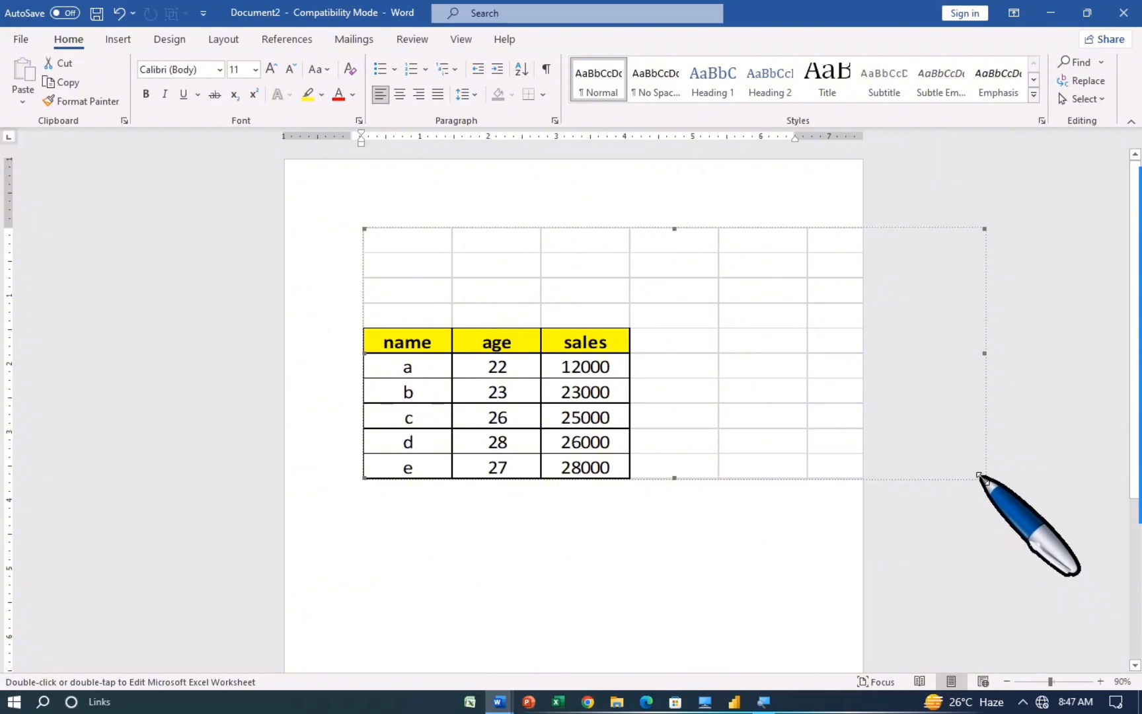
drag(902, 458, 721, 403)
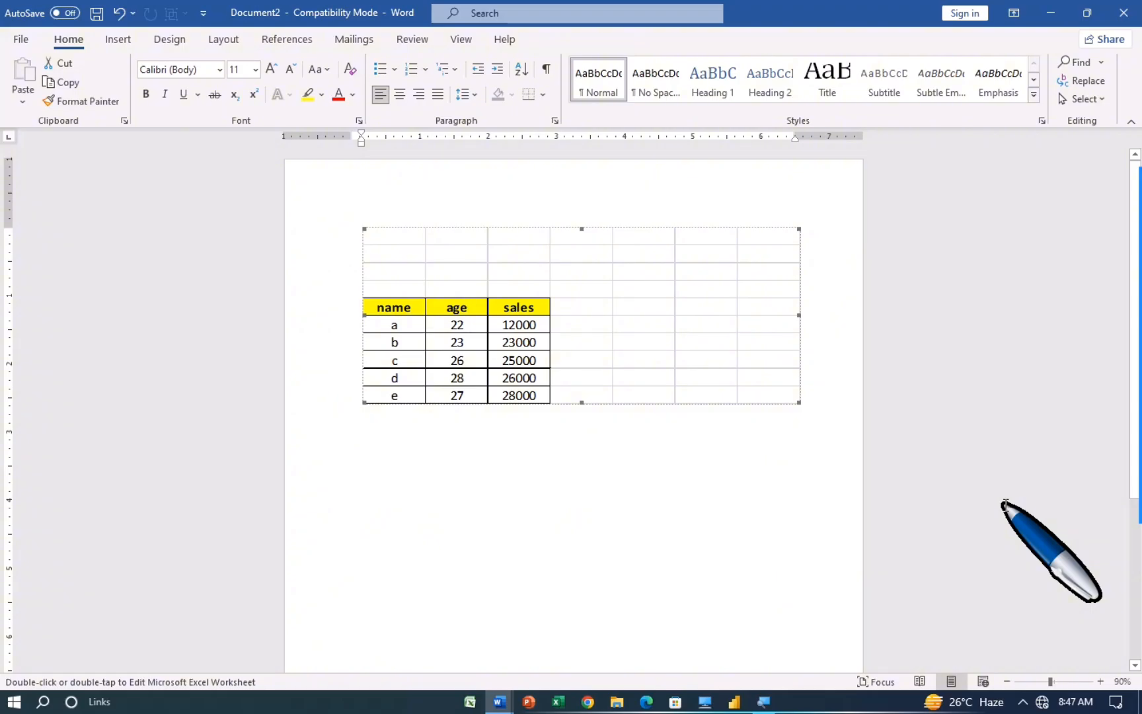
key(ctrl+z)
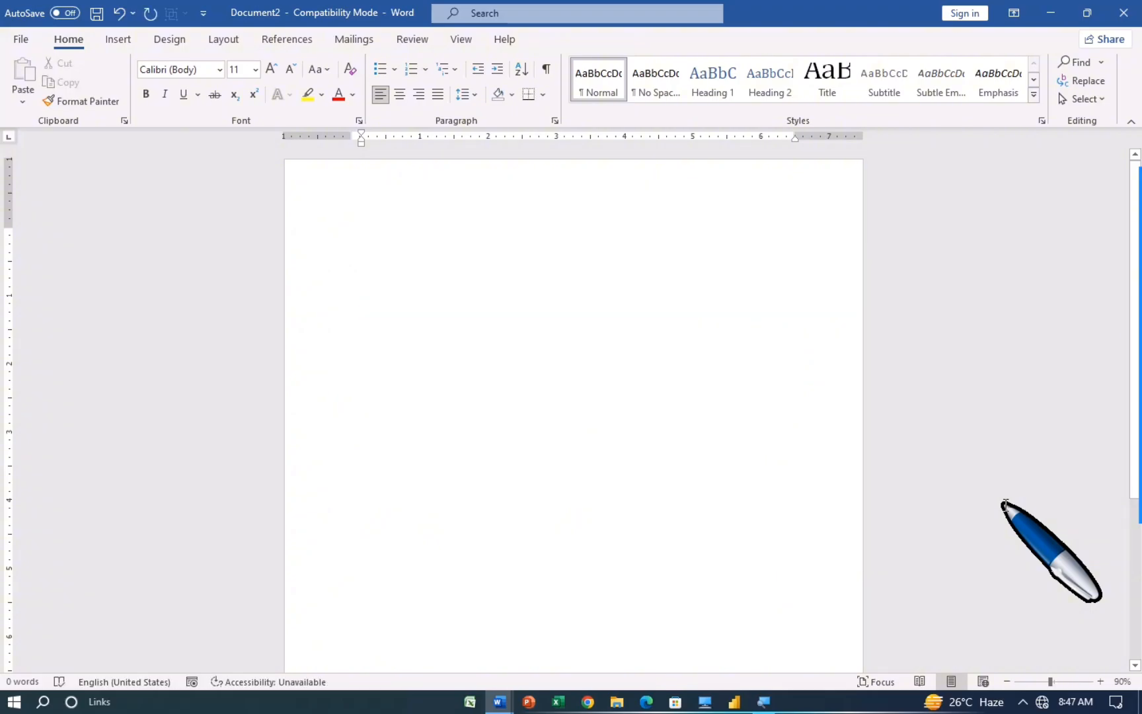
Step: Insert the resume document from Downloads using Object > Text from File
click(119, 39)
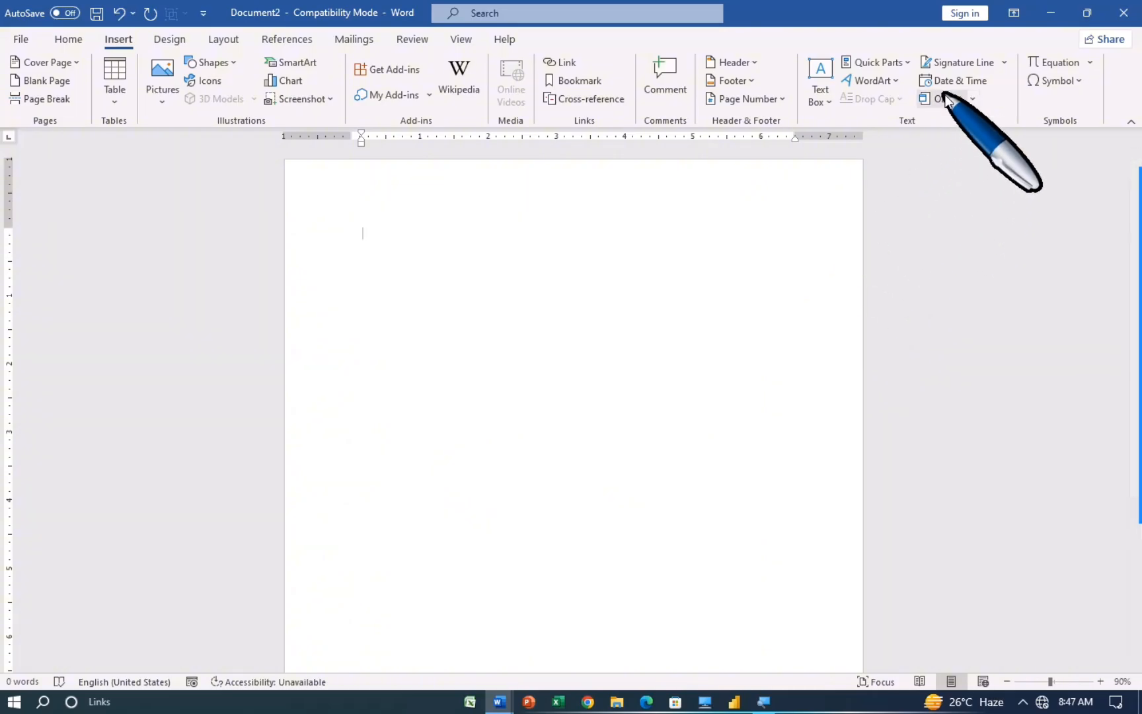
click(972, 98)
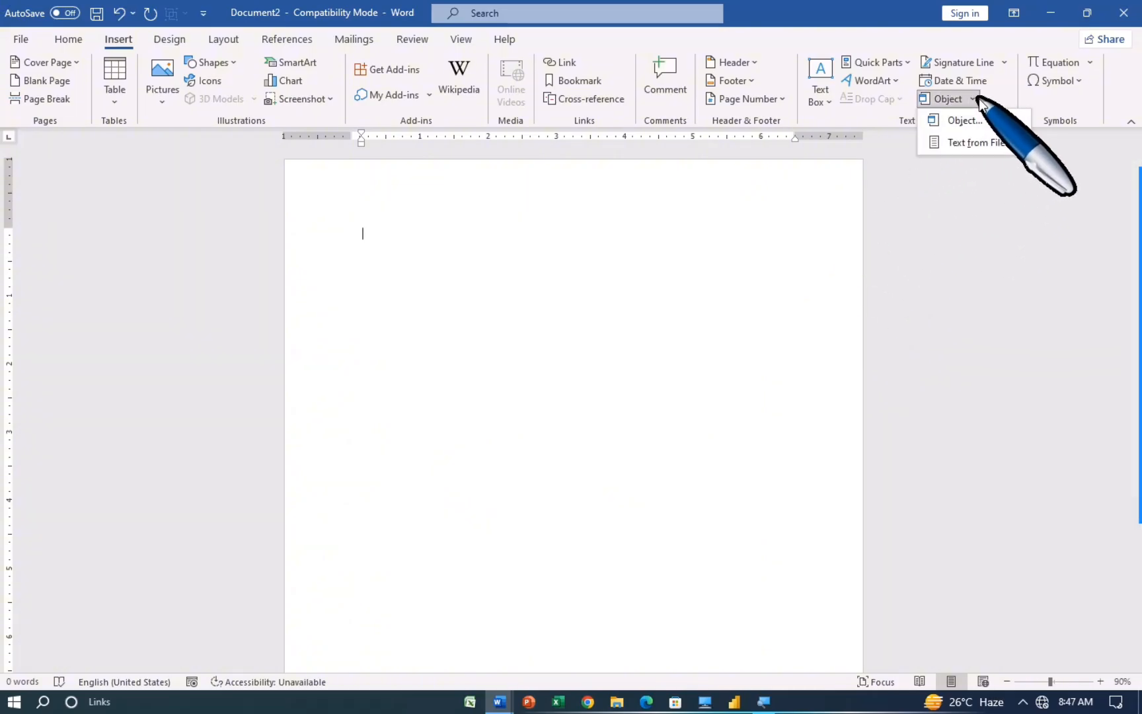
click(1000, 143)
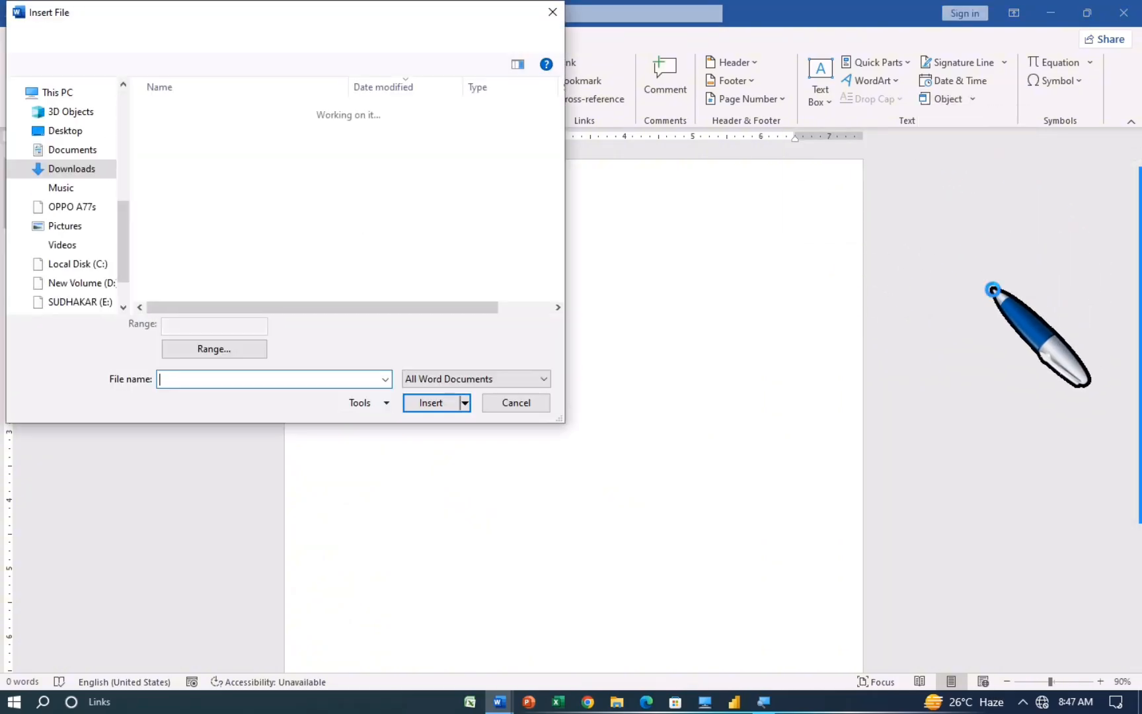
click(187, 165)
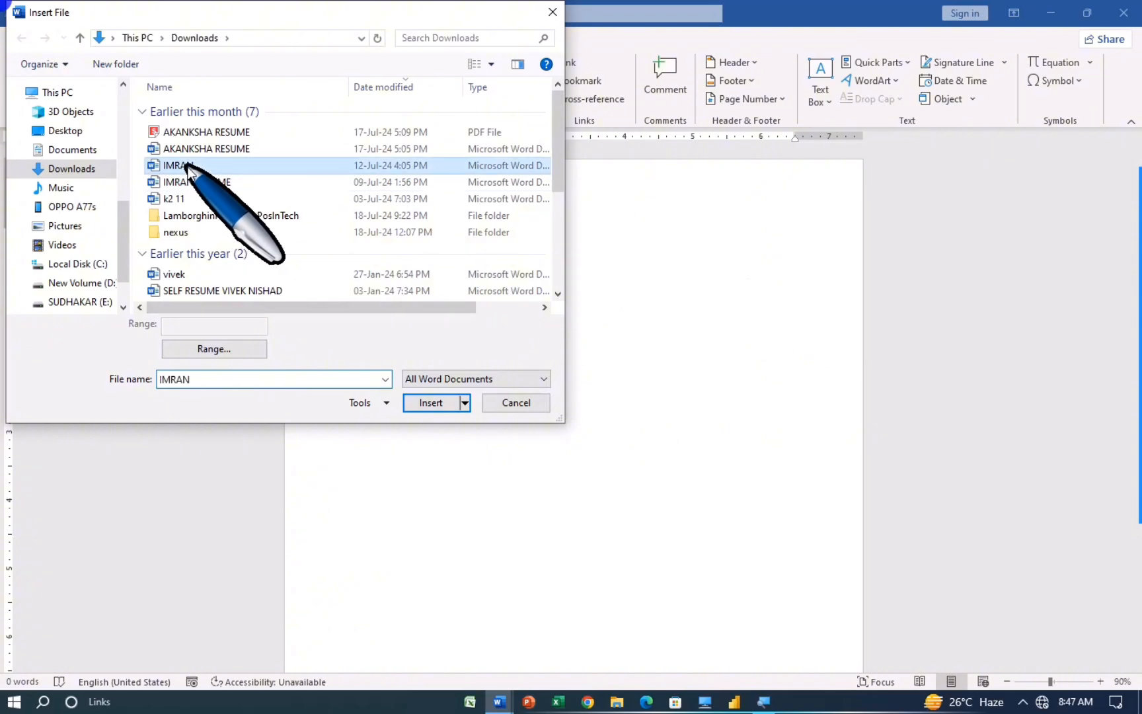
click(444, 404)
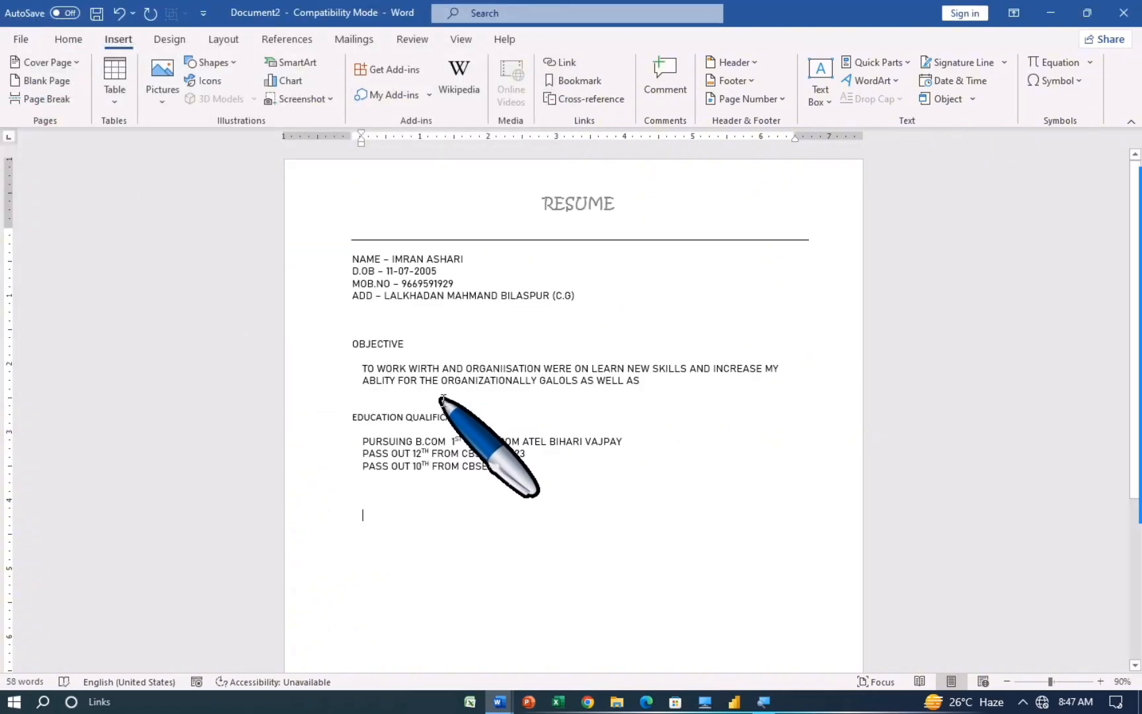
scroll(545, 470, down, 3)
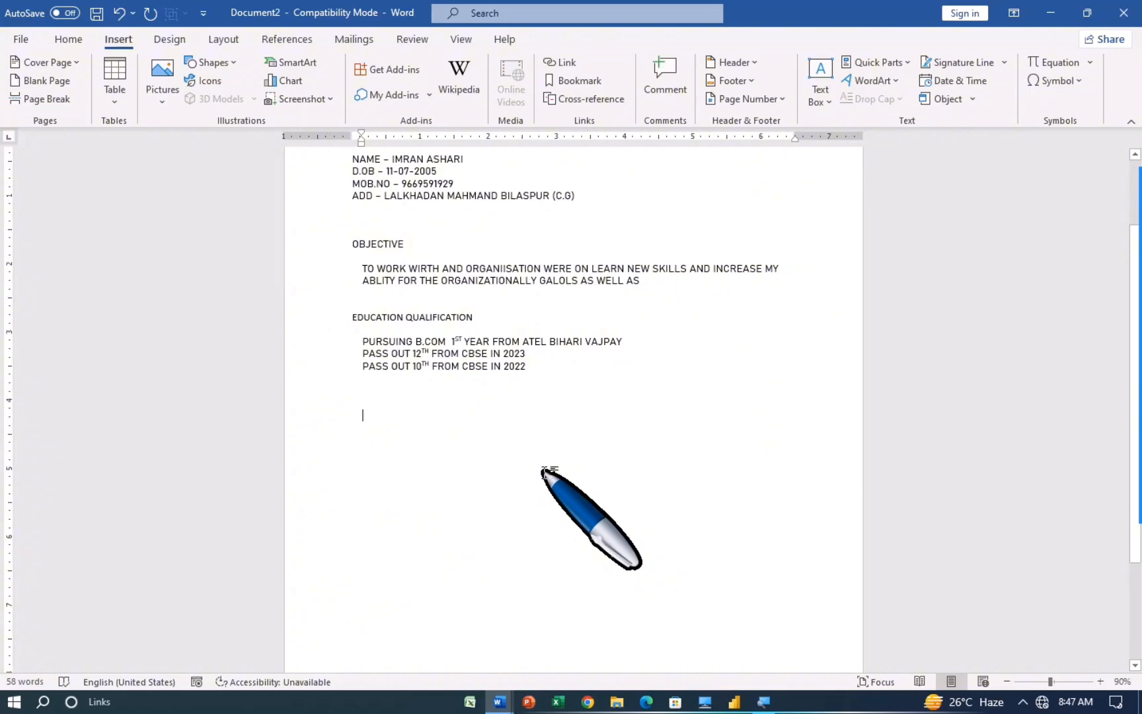
scroll(545, 471, up, 3)
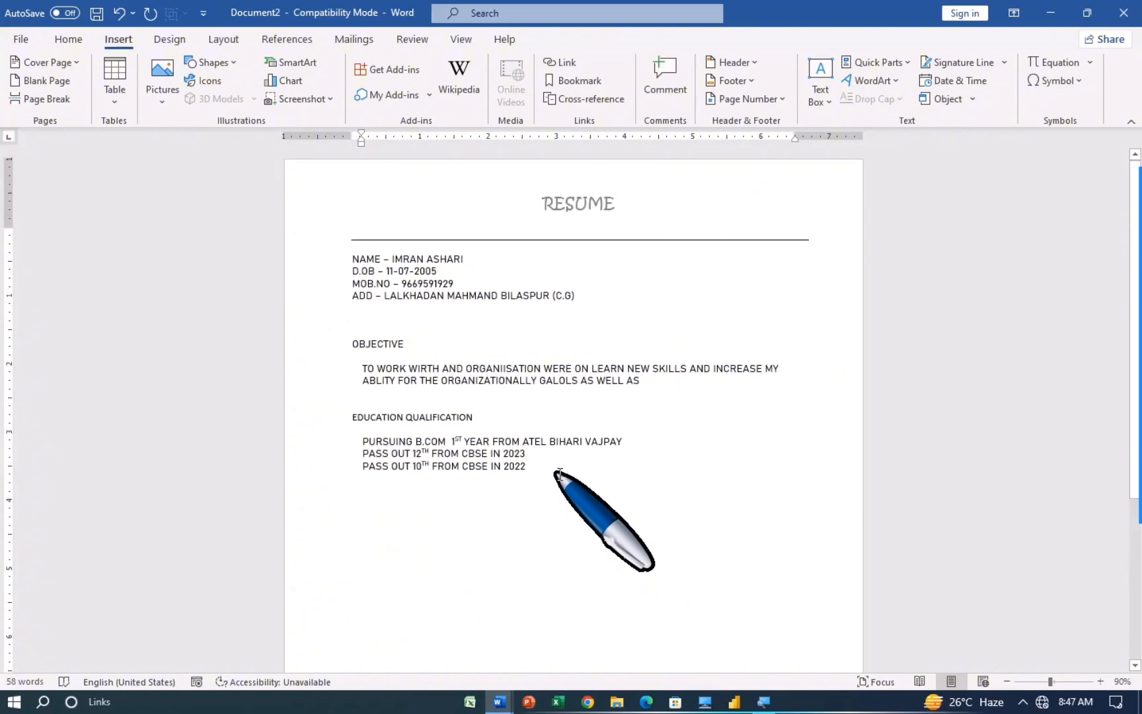
mouse_move(1139, 317)
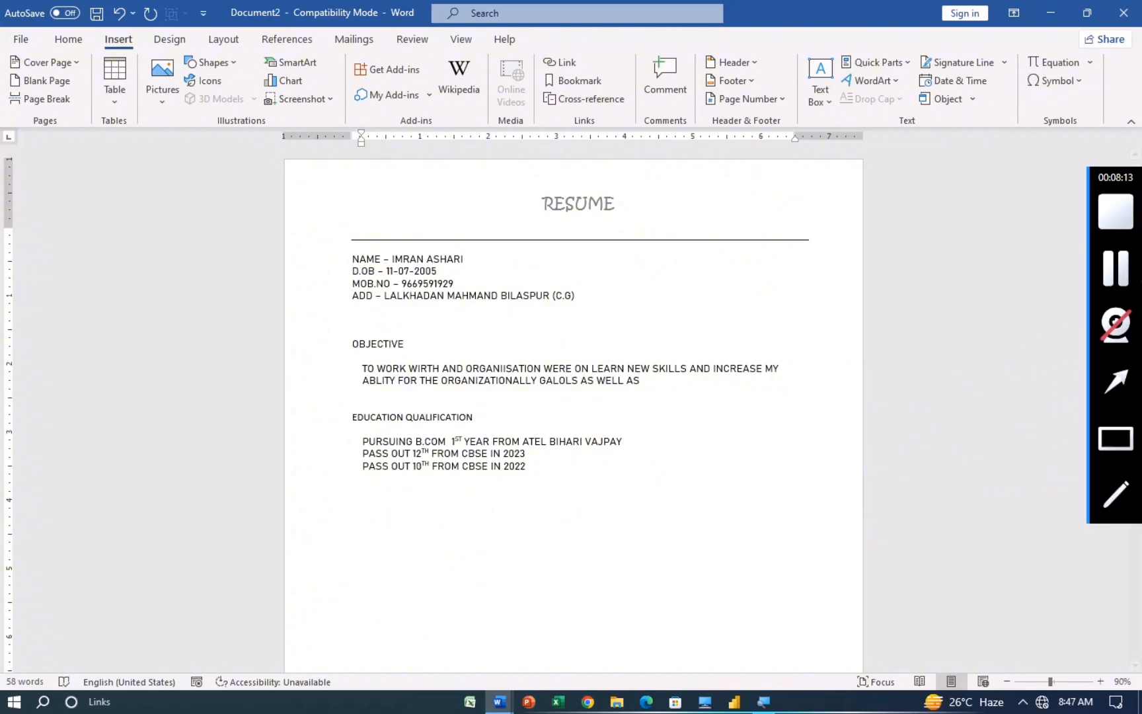
click(1117, 198)
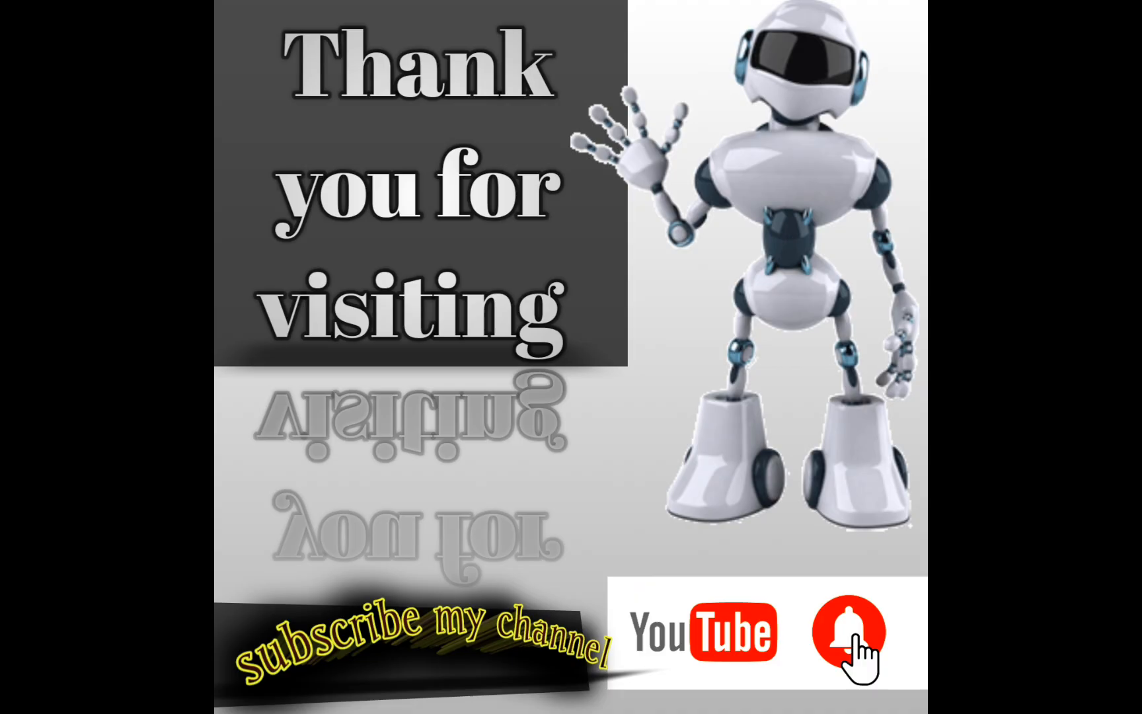